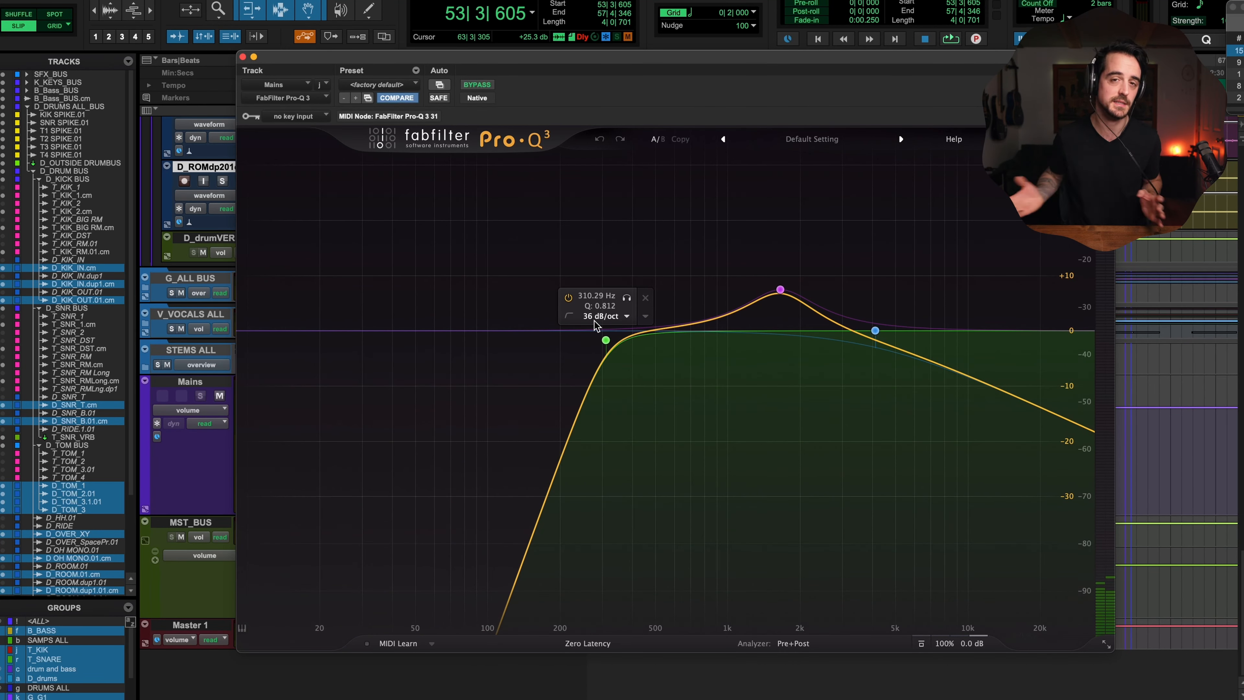
Step: Reopen the Pro-Q 3 insert on the Mains track and reposition its plugin window over the mix
{"action": "mouse_move", "coordinate": [596, 325]}
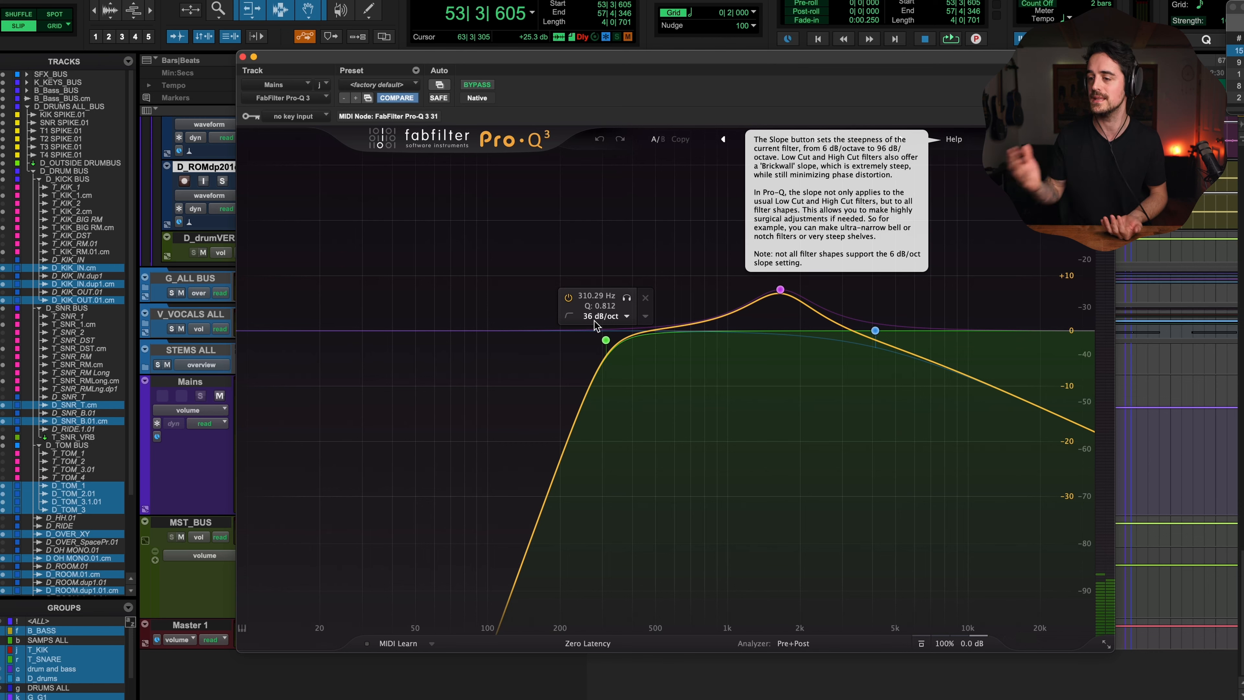
{"action": "left_click_drag", "start_coordinate": [569, 57], "coordinate": [598, 30]}
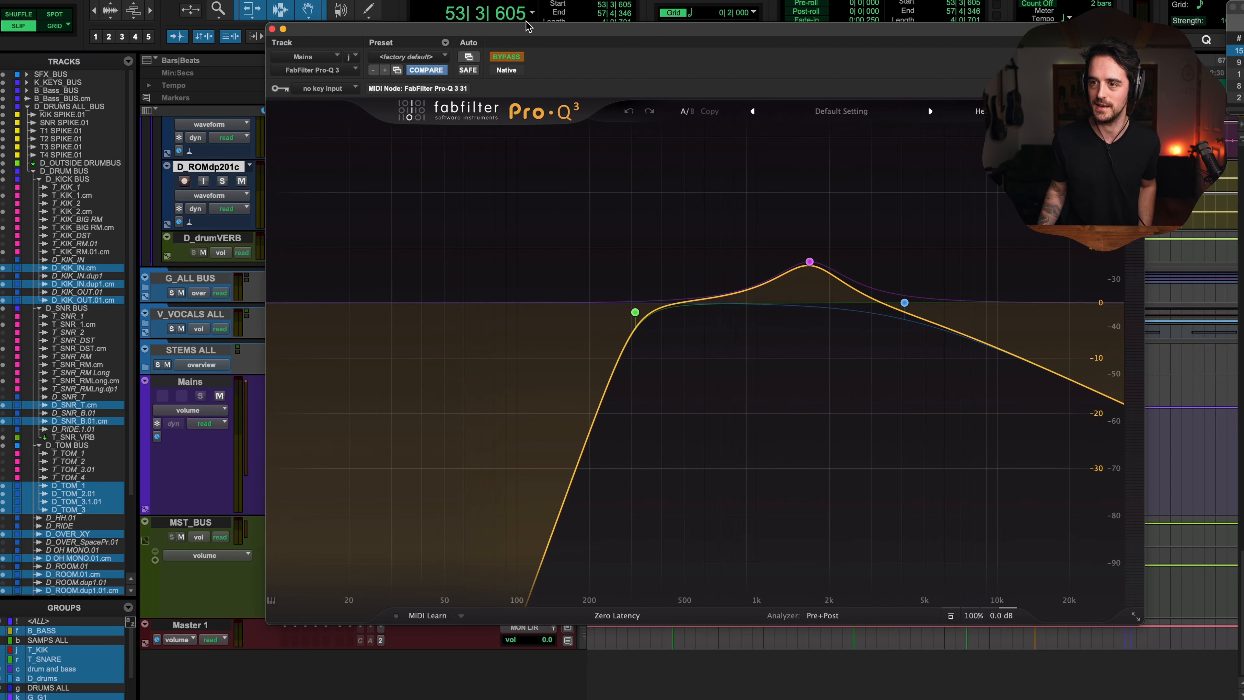
{"action": "left_click_drag", "start_coordinate": [527, 25], "coordinate": [872, 26]}
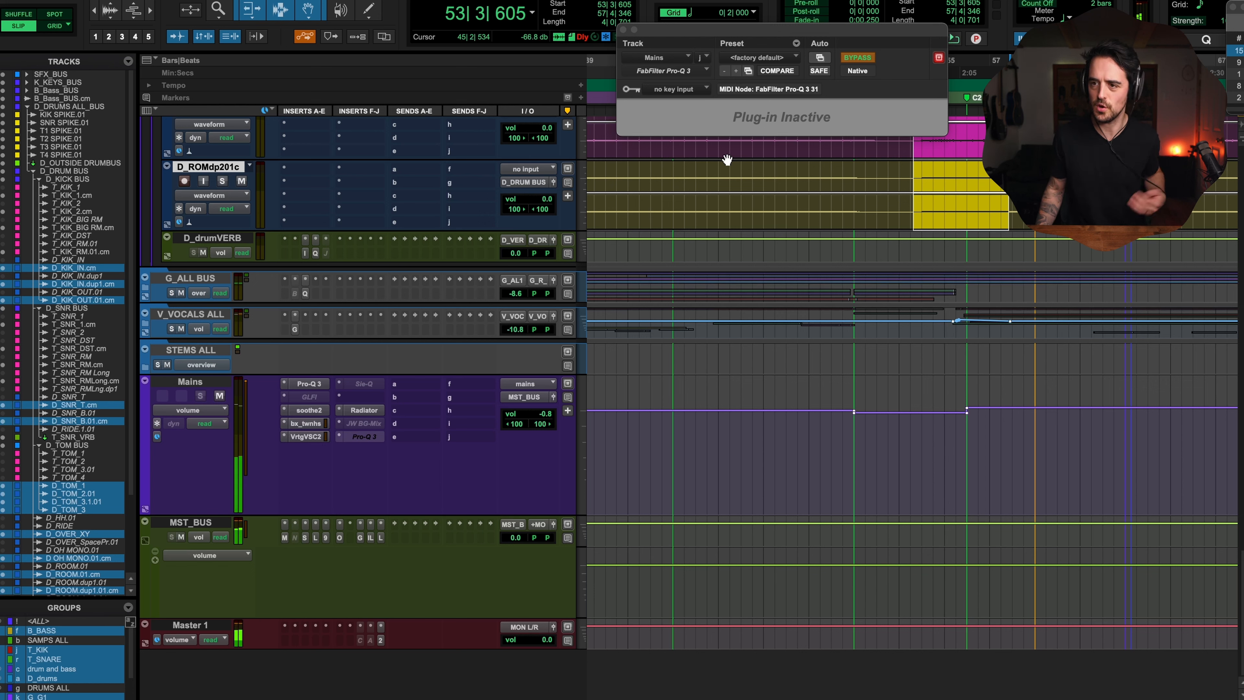
{"action": "left_click", "coordinate": [369, 438], "text": "ctrl+super"}
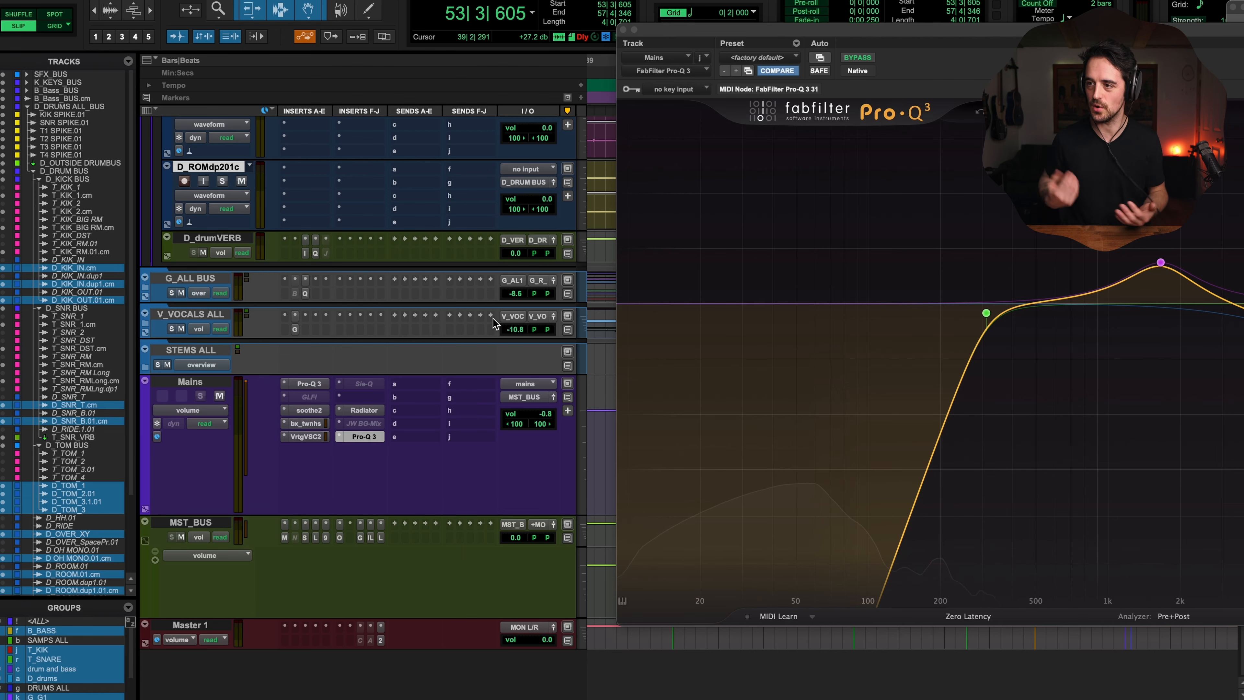
{"action": "left_click_drag", "start_coordinate": [940, 56], "coordinate": [592, 22]}
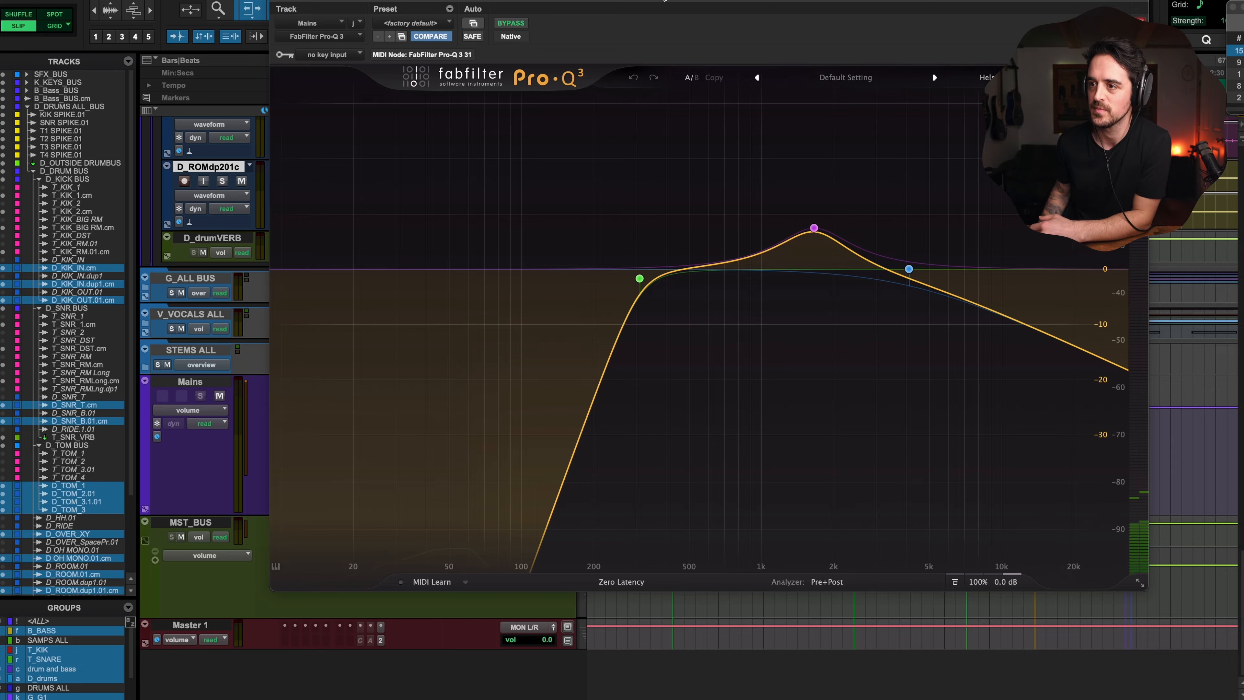
{"action": "left_click_drag", "start_coordinate": [661, 1], "coordinate": [601, 69]}
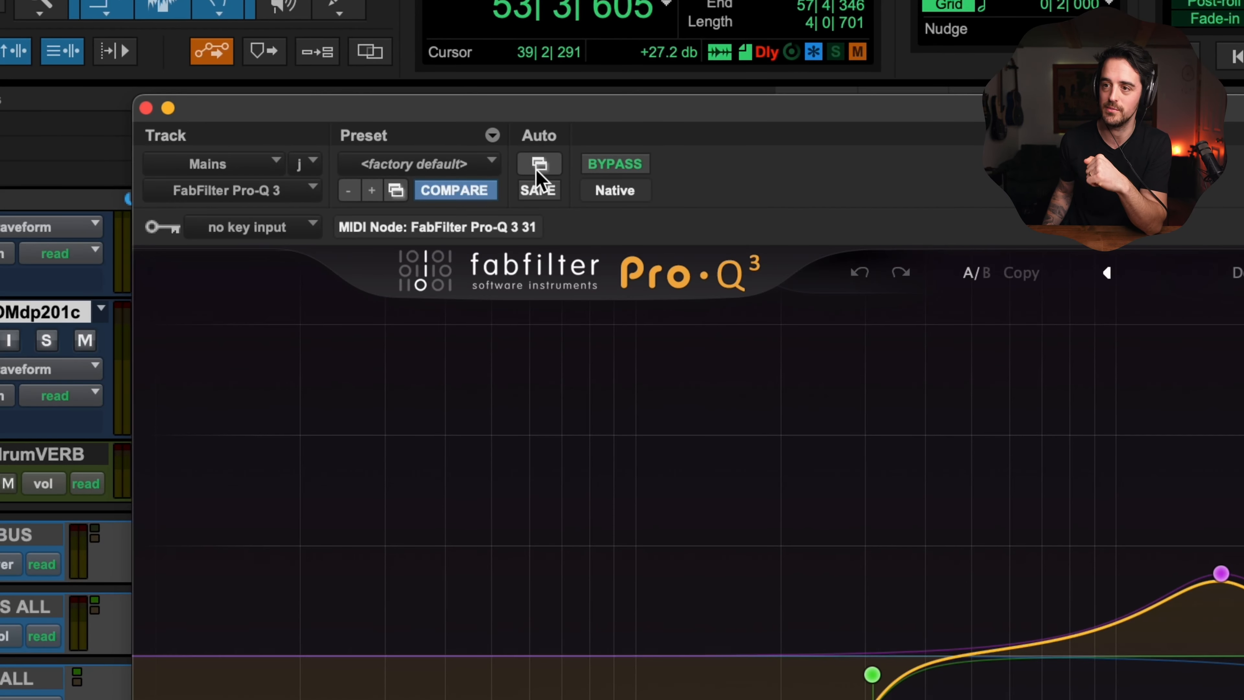
Step: Open the Pro-Q 3's plugin automation dialog, cancel it without changes, and close the plugin window
{"action": "left_click", "coordinate": [540, 164]}
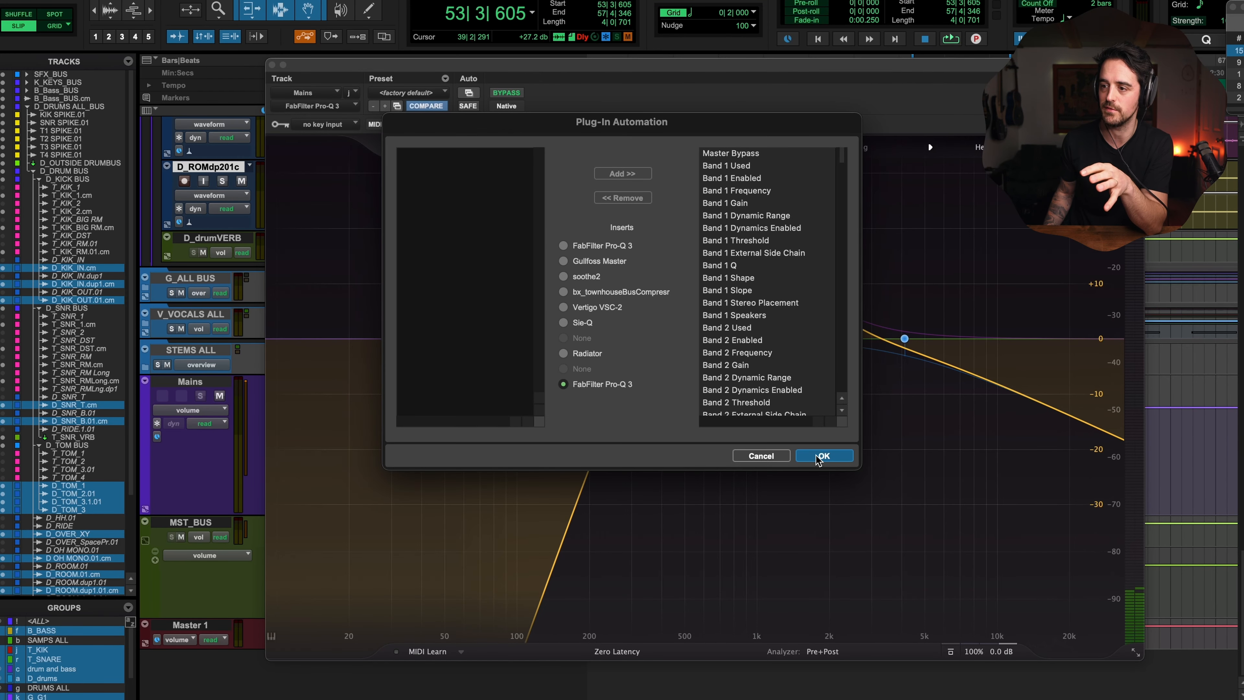
{"action": "left_click", "coordinate": [760, 456]}
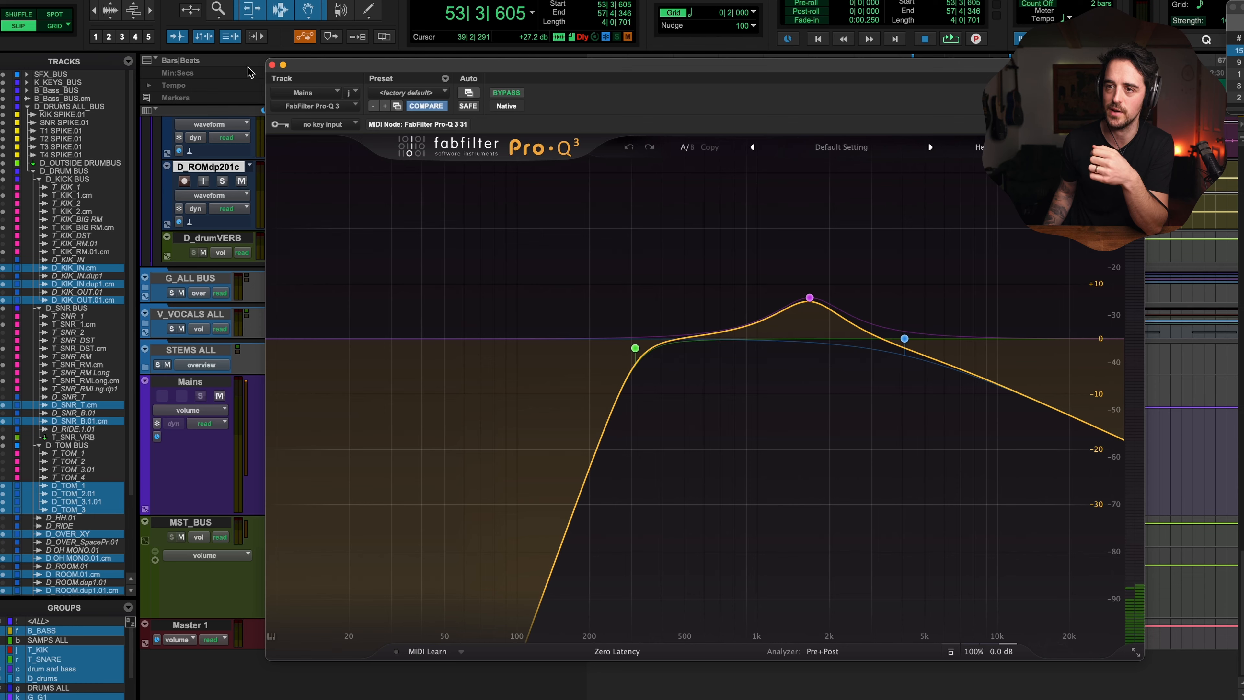
{"action": "left_click", "coordinate": [272, 65]}
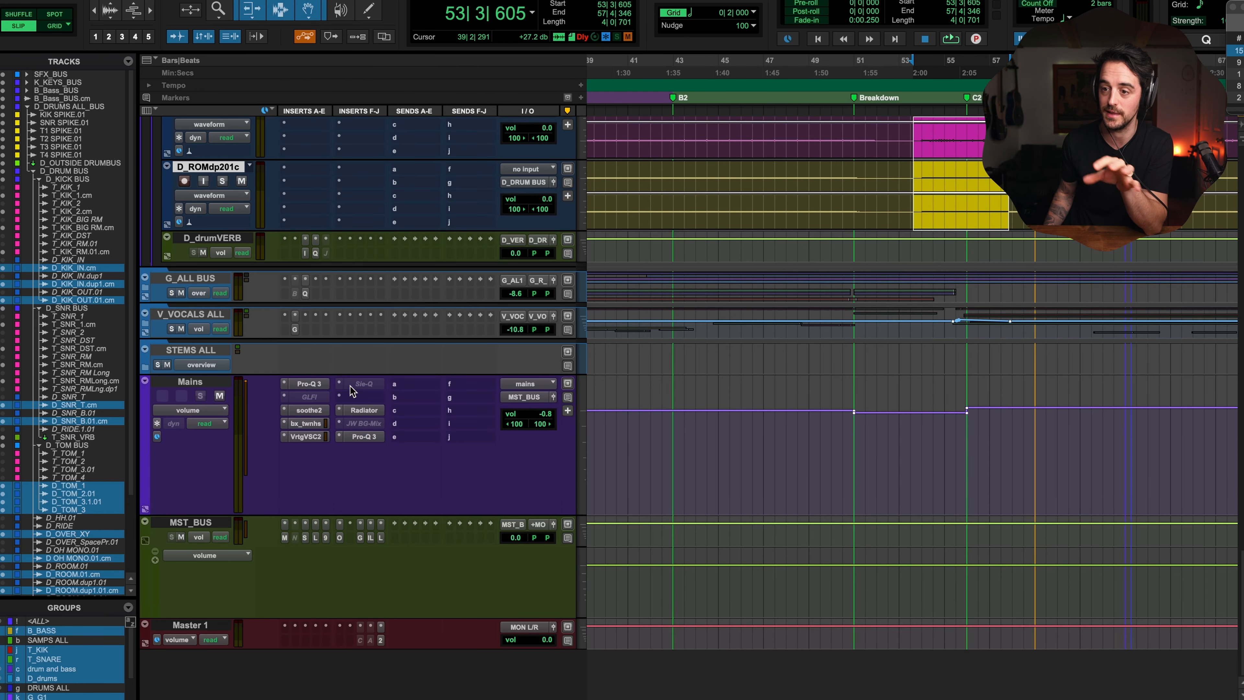
Step: Open the second Pro-Q 3 insert on Mains and enable its Master Bypass parameter for automation
{"action": "left_click", "coordinate": [362, 394]}
{"action": "left_click", "coordinate": [410, 365]}
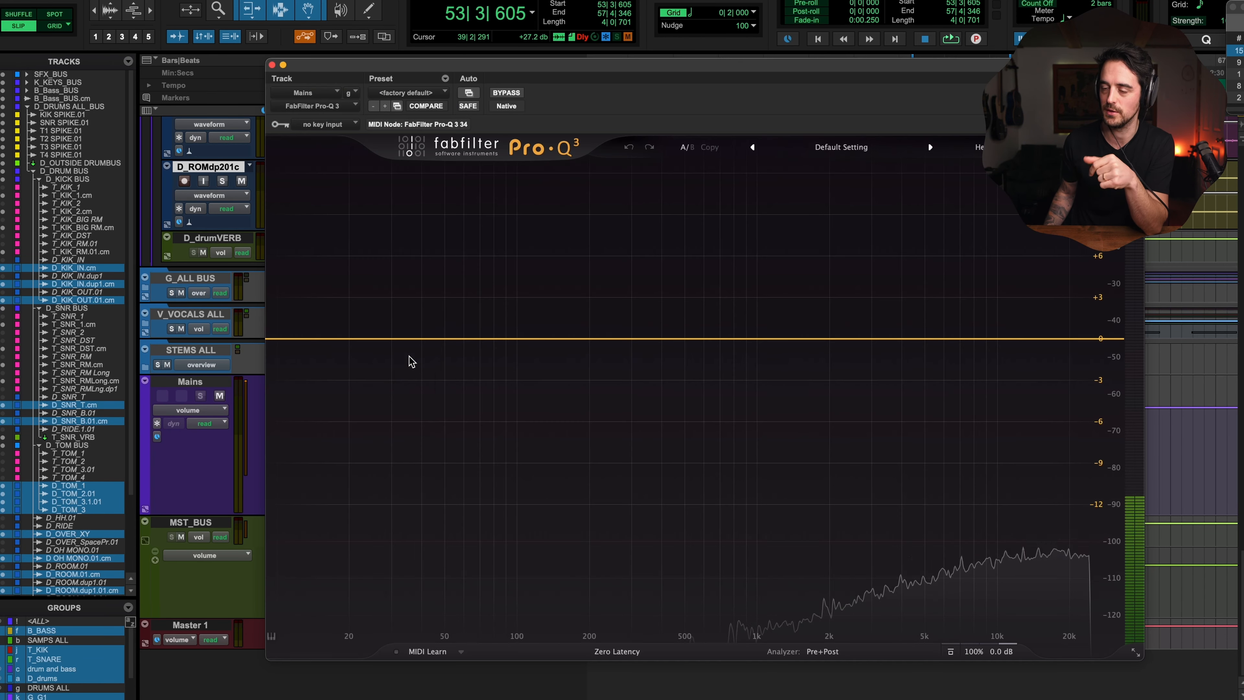
{"action": "left_click", "coordinate": [469, 93]}
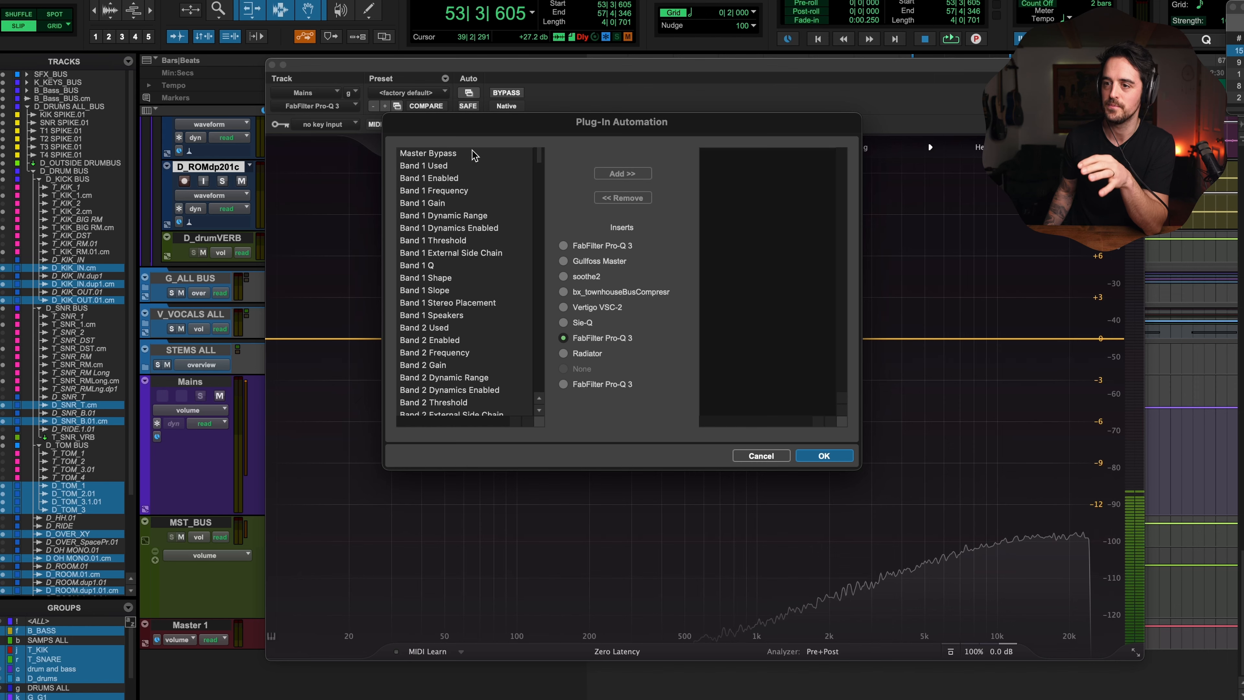
{"action": "scroll", "coordinate": [530, 164], "scroll_direction": "down", "scroll_amount": 20}
{"action": "scroll", "coordinate": [490, 169], "scroll_direction": "up", "scroll_amount": 20}
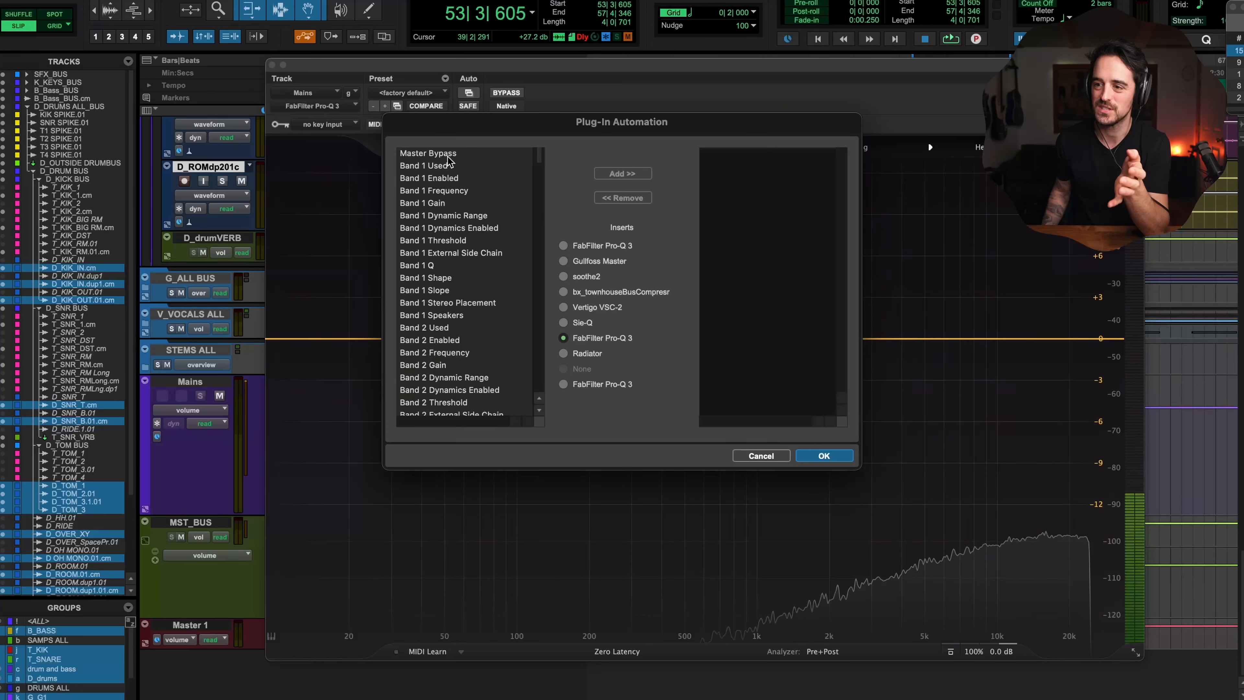
{"action": "left_click", "coordinate": [610, 175]}
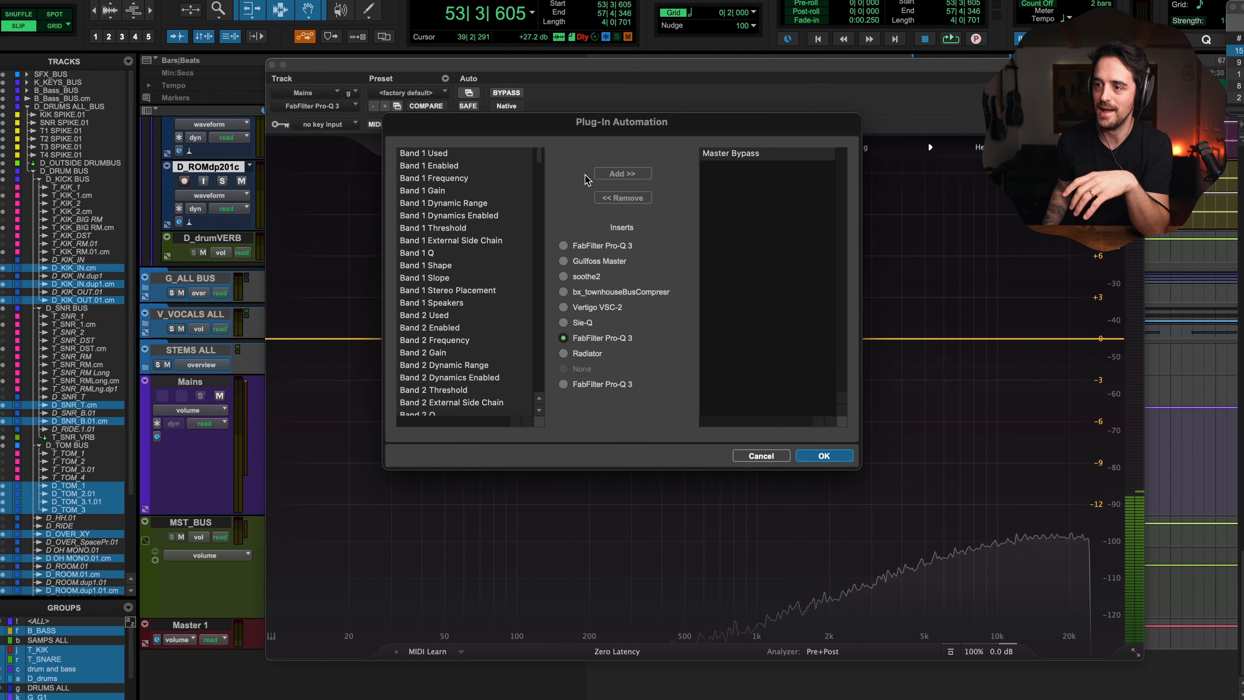
{"action": "left_click", "coordinate": [823, 456]}
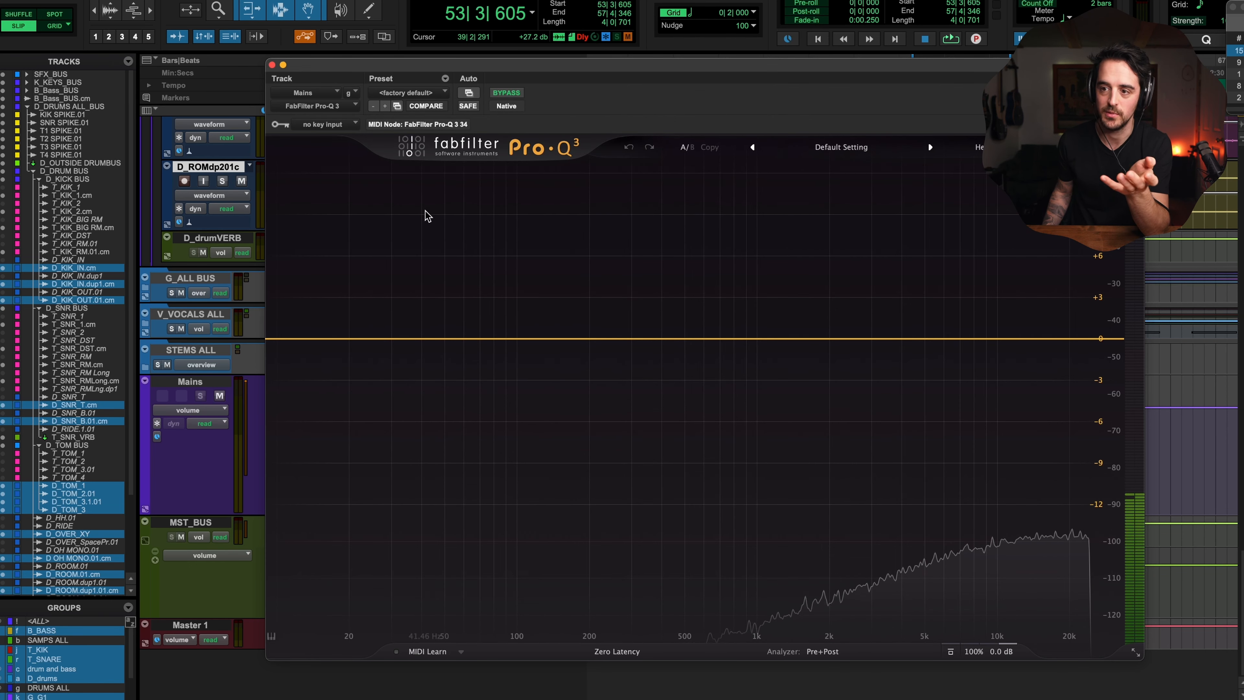
Step: Add two bell bands, a slight cut near 2.75 kHz and a narrow boost of about +30 dB
{"action": "left_click", "coordinate": [424, 338]}
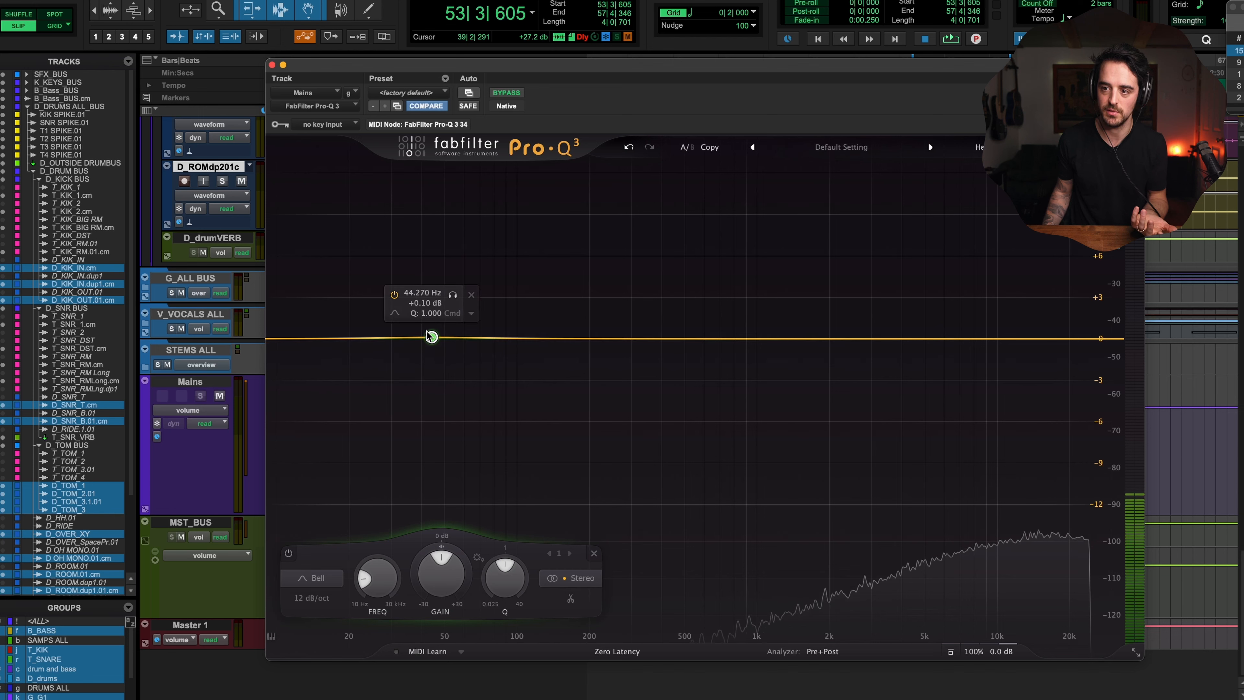
{"action": "left_click_drag", "start_coordinate": [991, 339], "coordinate": [863, 352]}
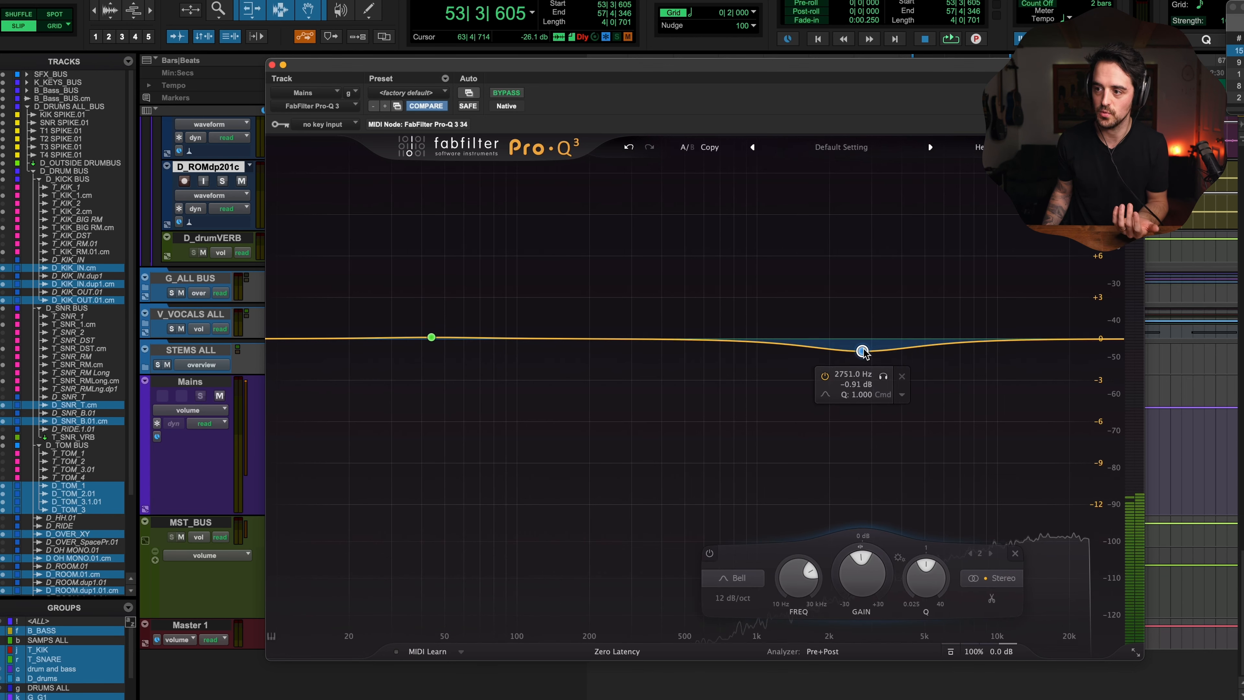
{"action": "left_click_drag", "start_coordinate": [431, 337], "coordinate": [505, 270]}
{"action": "left_click_drag", "start_coordinate": [440, 577], "coordinate": [446, 552]}
{"action": "left_click_drag", "start_coordinate": [570, 586], "coordinate": [507, 525]}
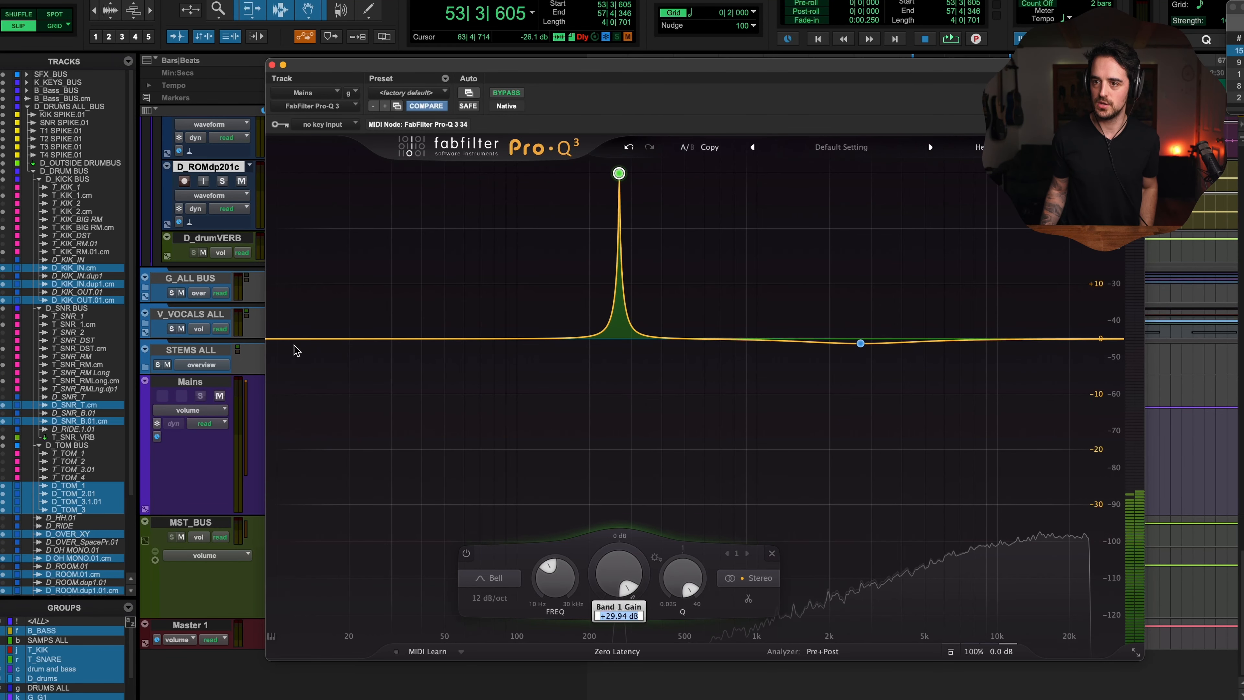
Step: Close this Pro-Q 3 and reopen the last Pro-Q 3 insert on the Mains track
{"action": "left_click", "coordinate": [273, 66]}
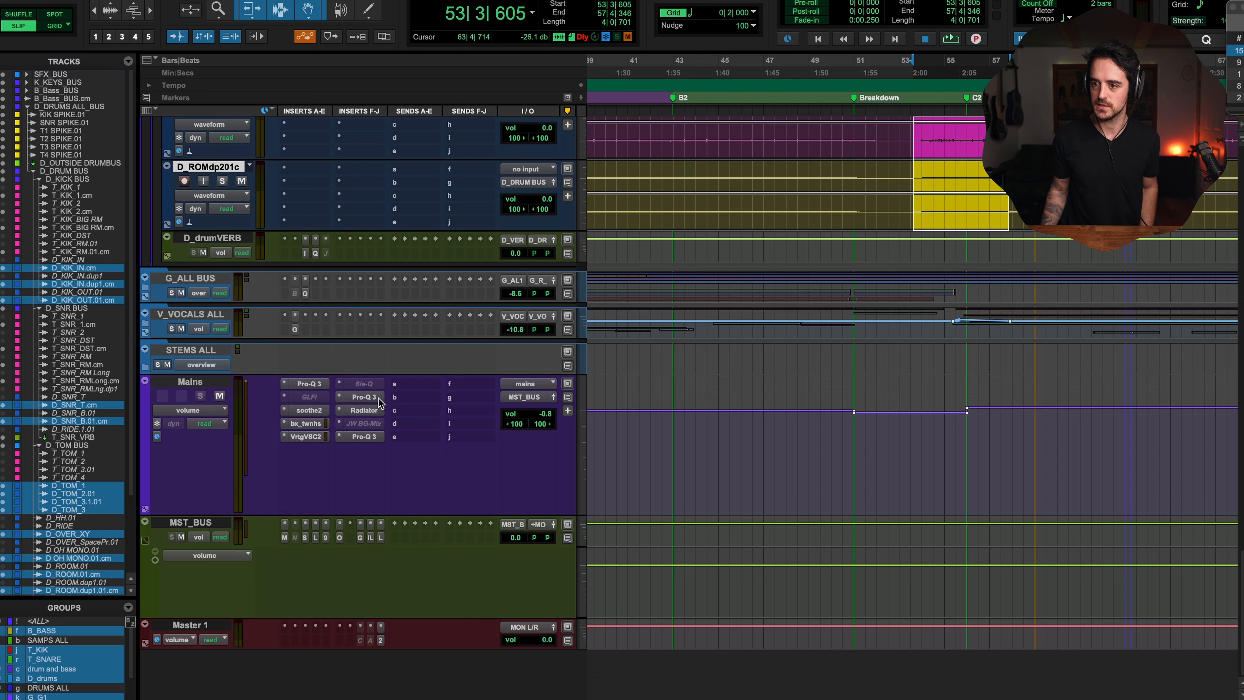
{"action": "left_click", "coordinate": [364, 437]}
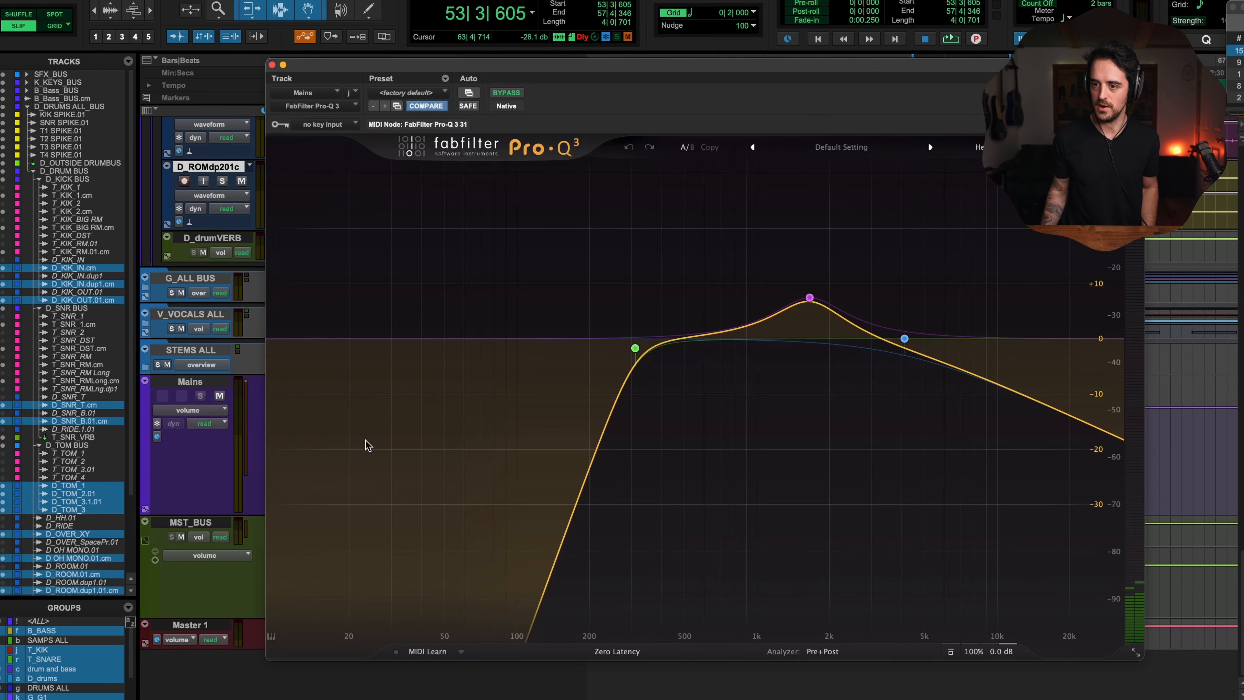
{"action": "left_click_drag", "start_coordinate": [465, 77], "coordinate": [324, 247]}
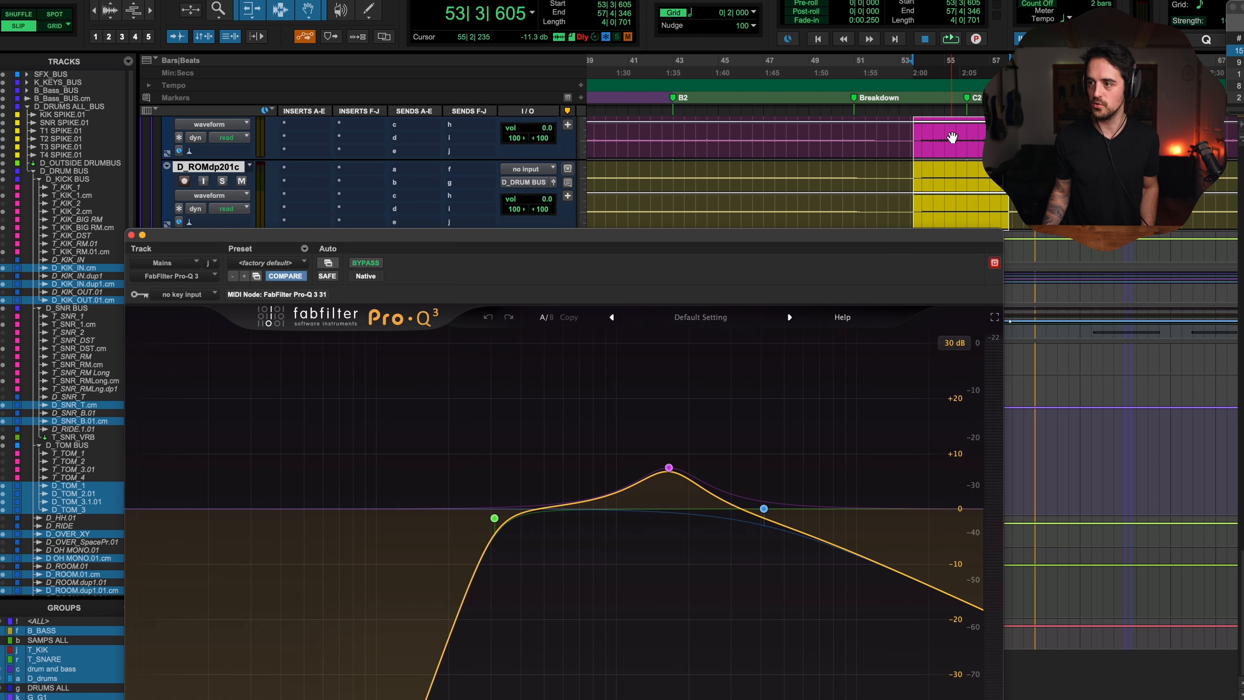
Step: Move the playhead around the Breakdown marker and play the mix briefly to hear the EQ
{"action": "left_click", "coordinate": [945, 97]}
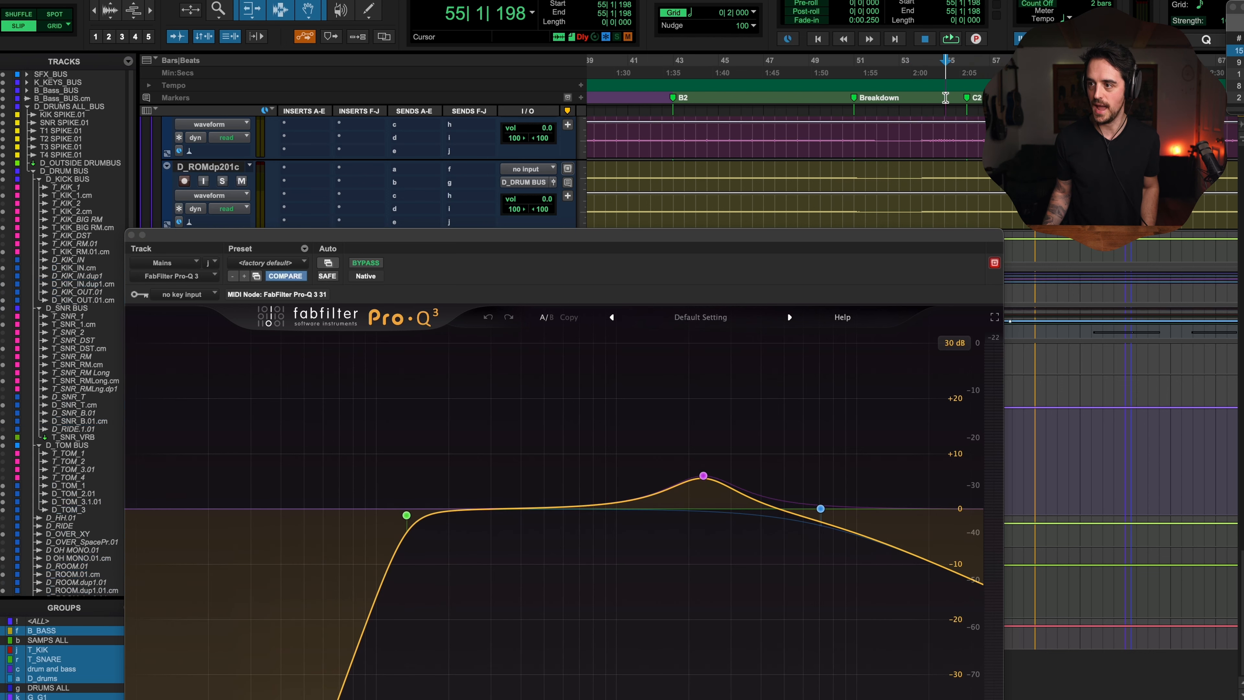
{"action": "left_click", "coordinate": [990, 96]}
{"action": "left_click", "coordinate": [1008, 93]}
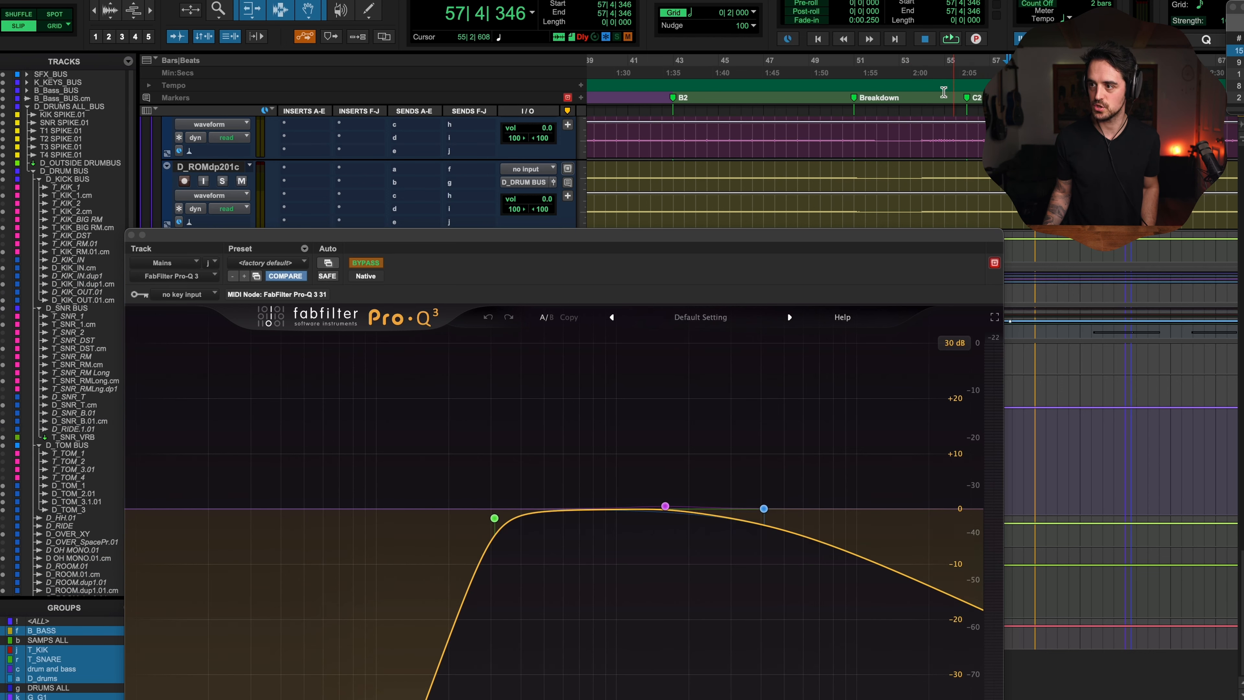
{"action": "left_click", "coordinate": [925, 88]}
{"action": "double_click", "coordinate": [926, 88]}
{"action": "left_click", "coordinate": [919, 107]}
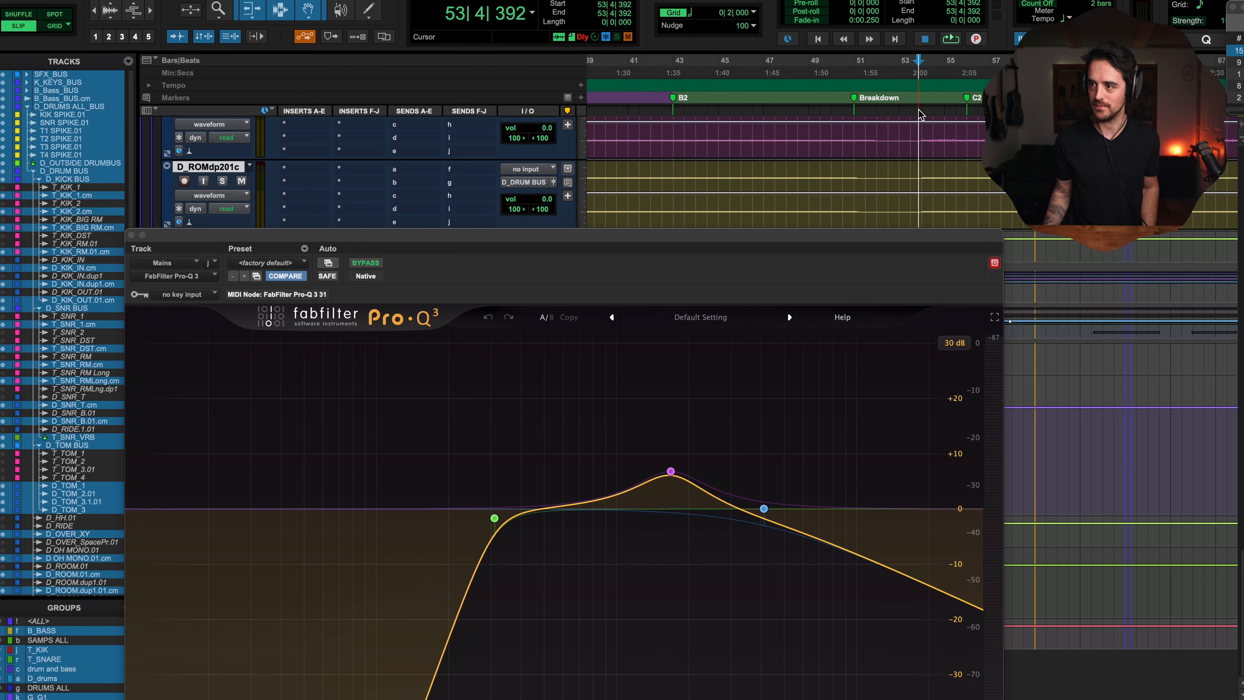
{"action": "left_click_drag", "start_coordinate": [603, 232], "coordinate": [631, 136]}
{"action": "key", "text": "space"}
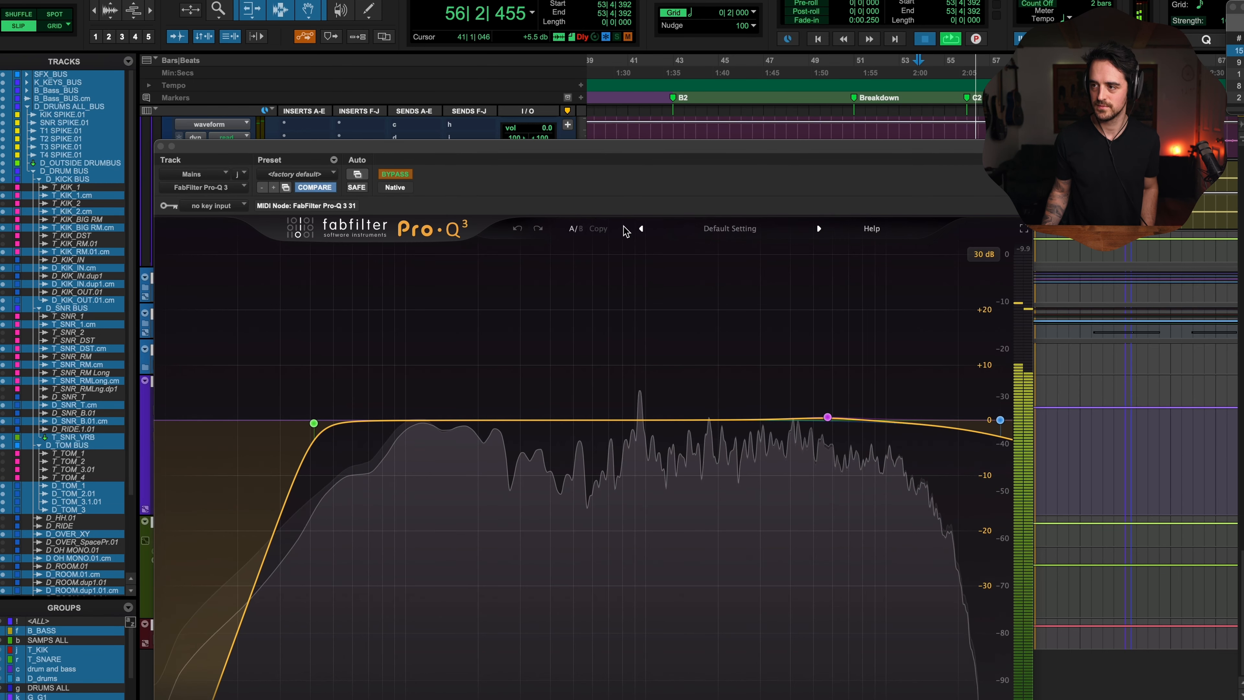
{"action": "key", "text": "space"}
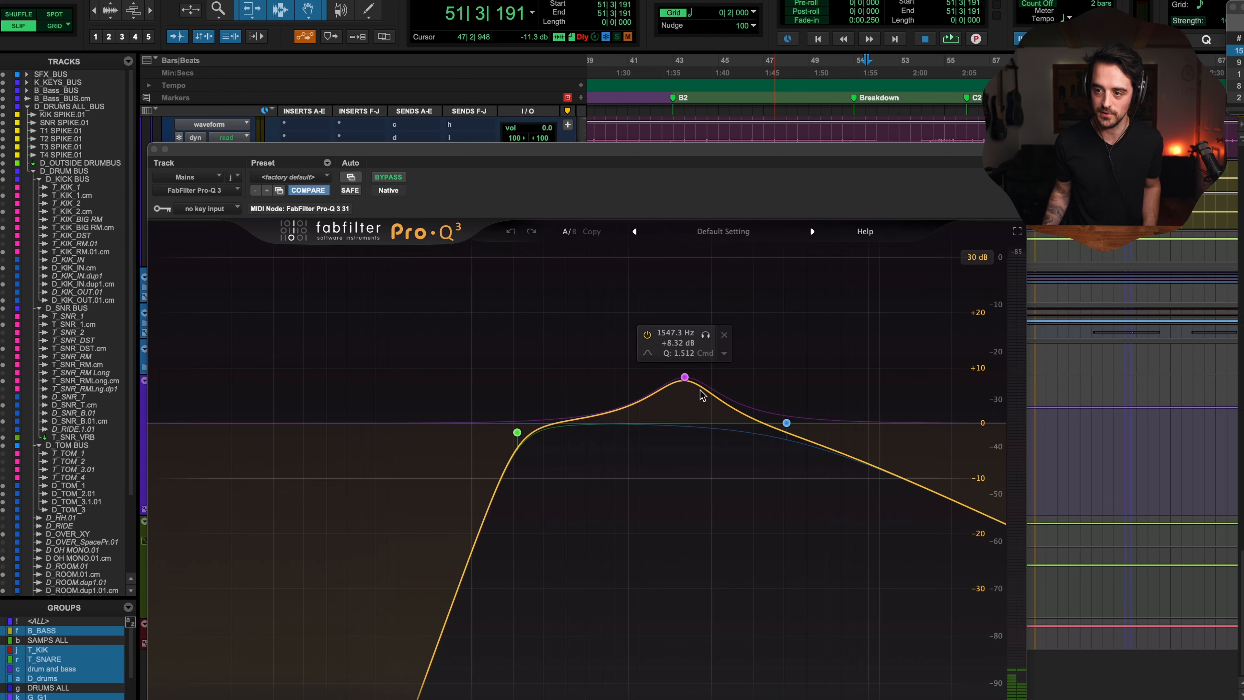
Step: Open this Pro-Q 3's automation dialog again, cancel it, and close the plugin window
{"action": "left_click_drag", "start_coordinate": [482, 153], "coordinate": [610, 159]}
{"action": "left_click", "coordinate": [479, 186]}
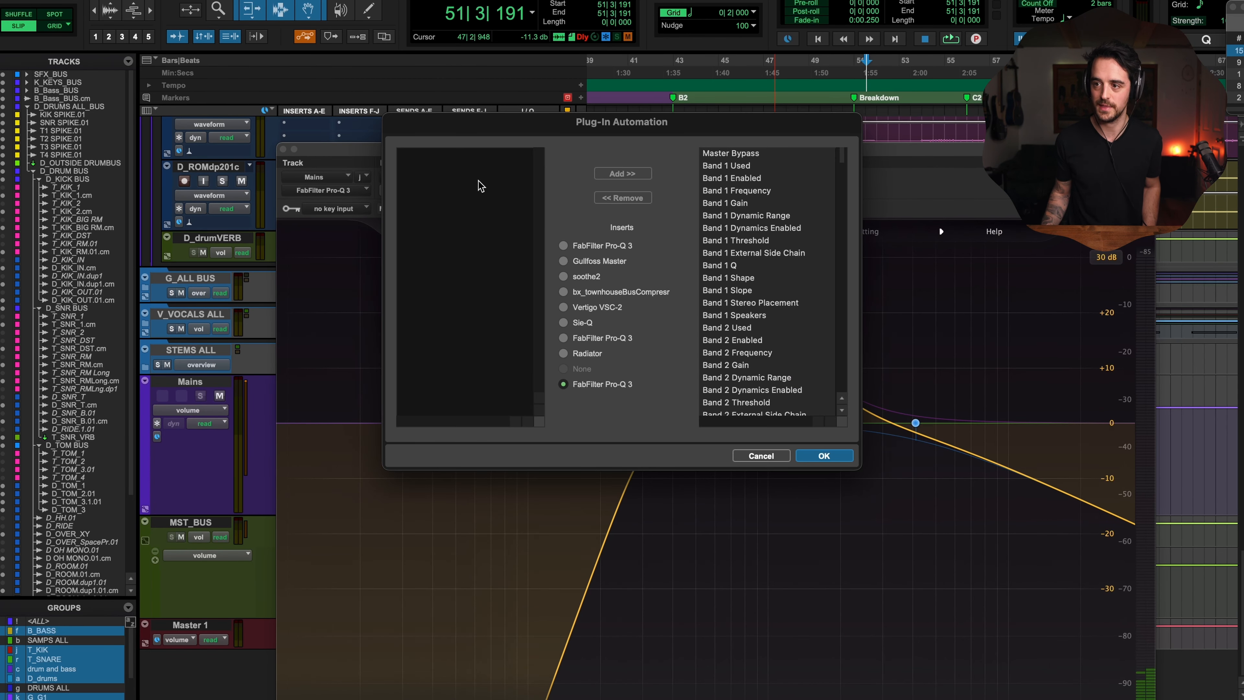
{"action": "left_click", "coordinate": [762, 455]}
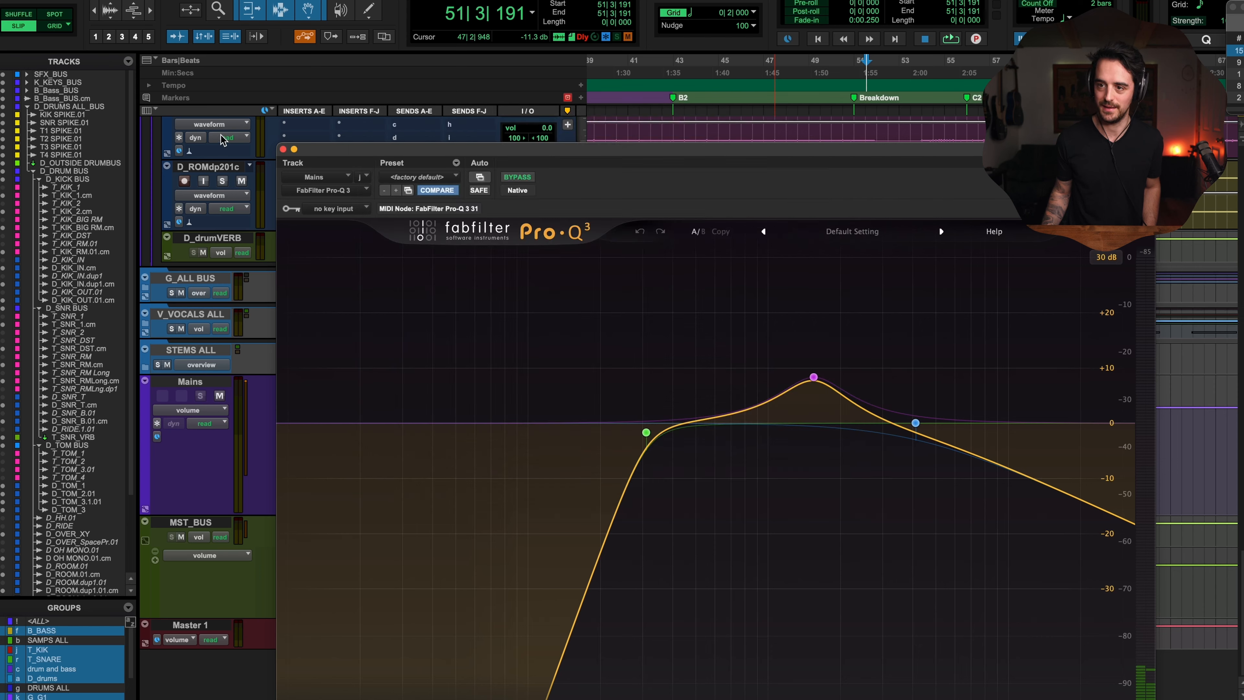
{"action": "left_click", "coordinate": [283, 149]}
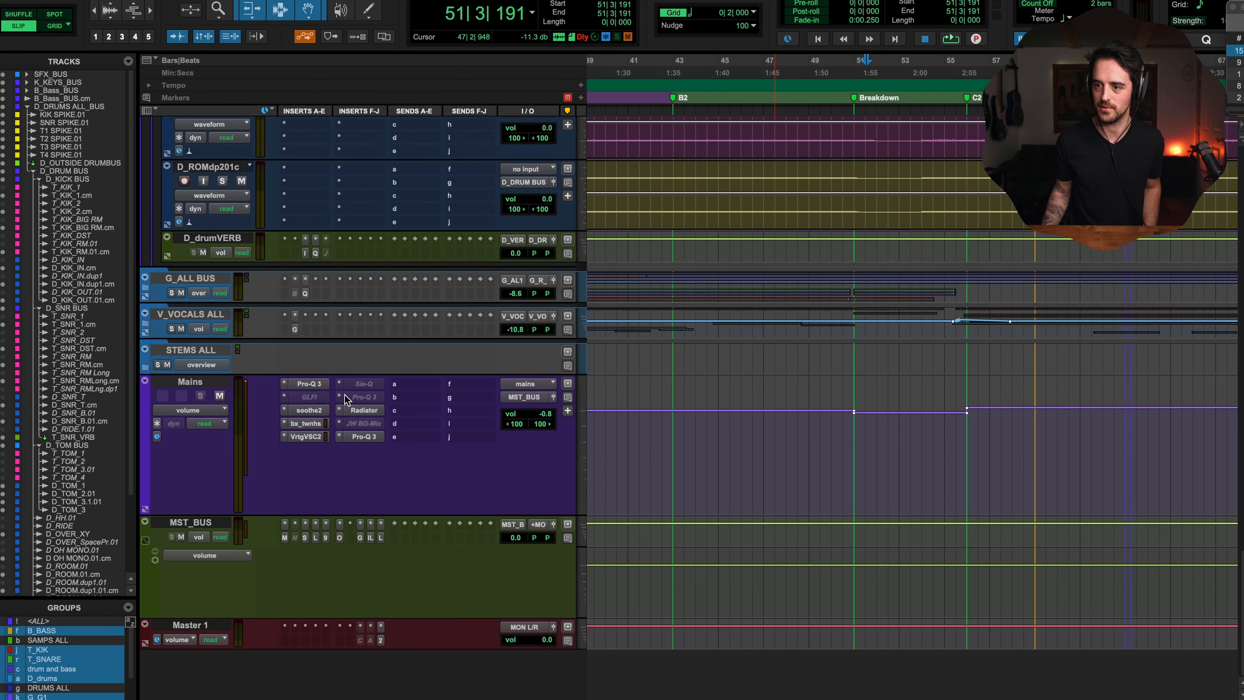
{"action": "left_click", "coordinate": [358, 397]}
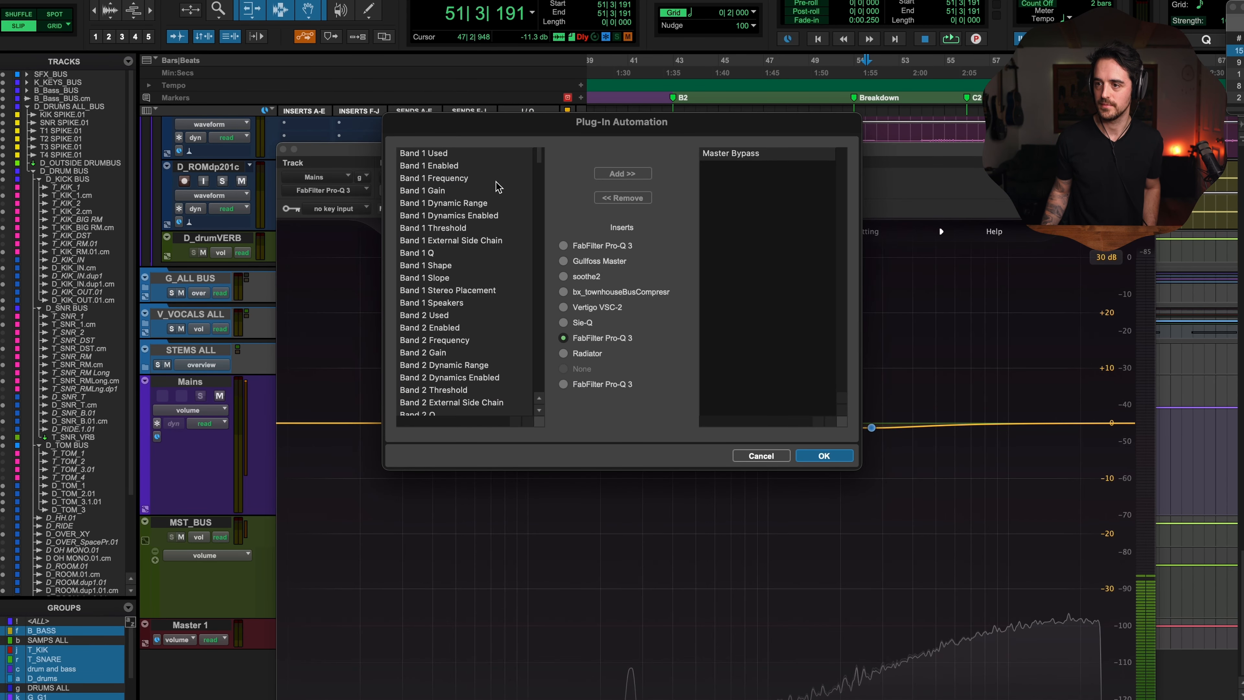
{"action": "left_click", "coordinate": [441, 153]}
{"action": "scroll", "coordinate": [440, 294], "scroll_direction": "down", "scroll_amount": 20}
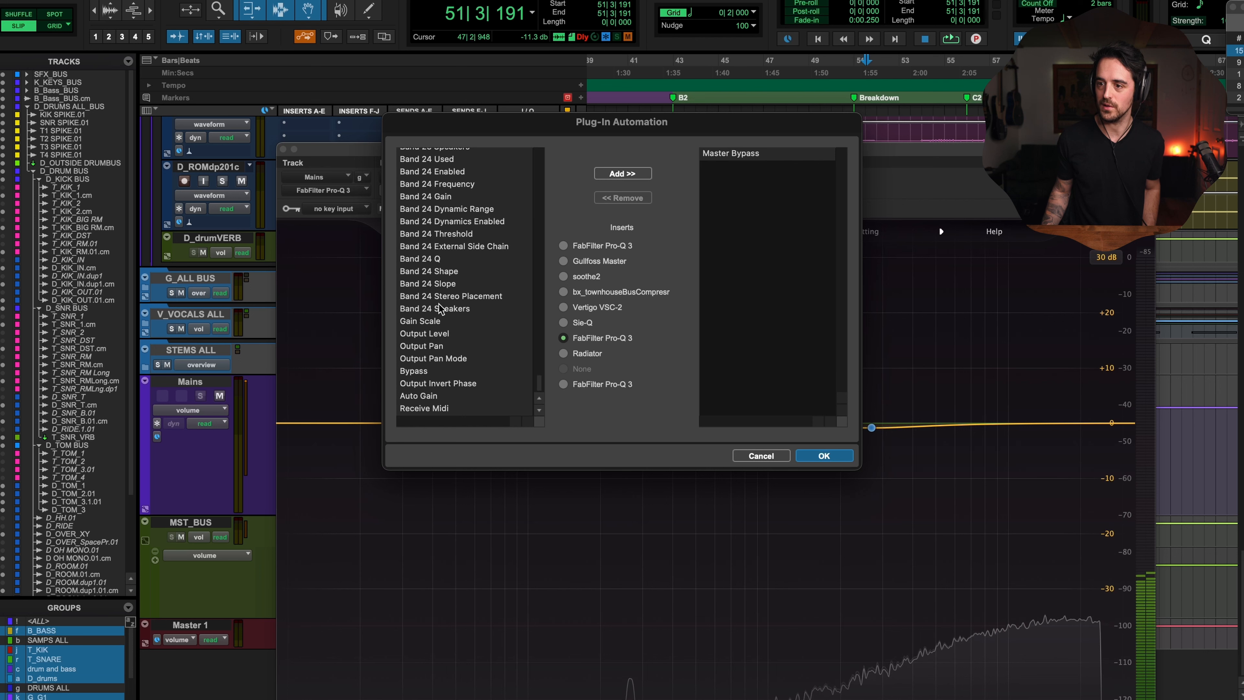
{"action": "left_click", "coordinate": [437, 409], "text": "shift"}
{"action": "left_click", "coordinate": [761, 456]}
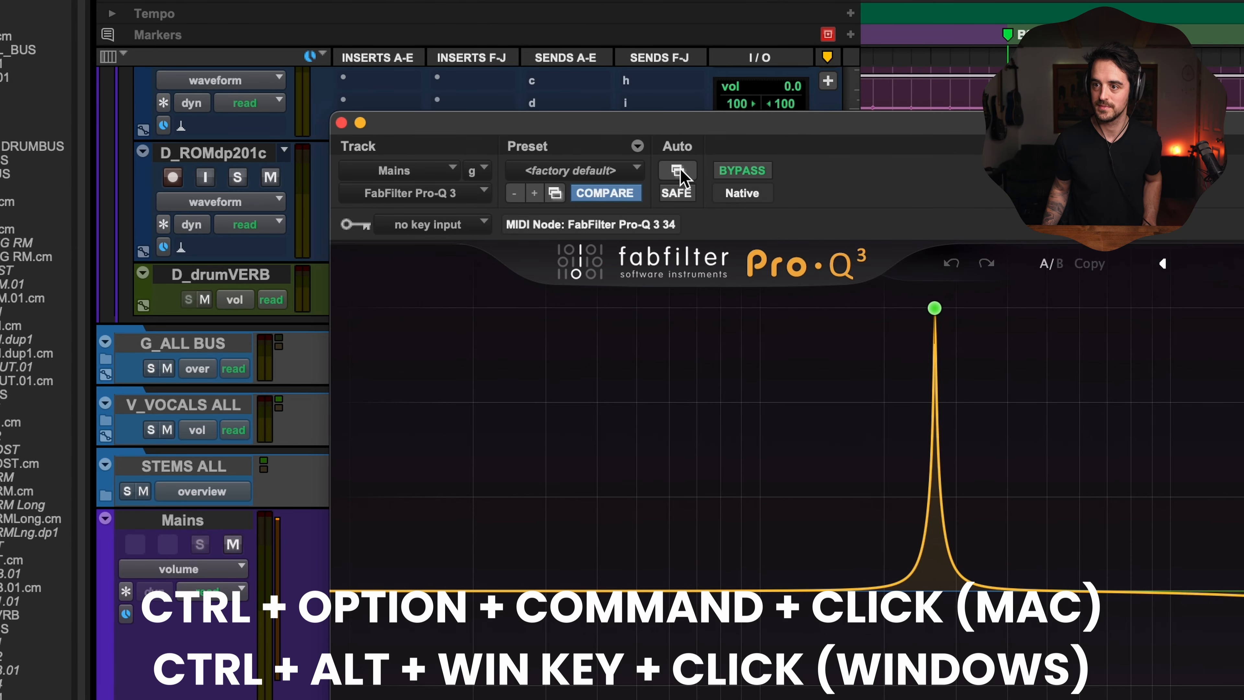
Step: Open the plugin automation dialog straight from the Pro-Q 3 window, cancel it, and close the window
{"action": "left_click", "coordinate": [678, 171]}
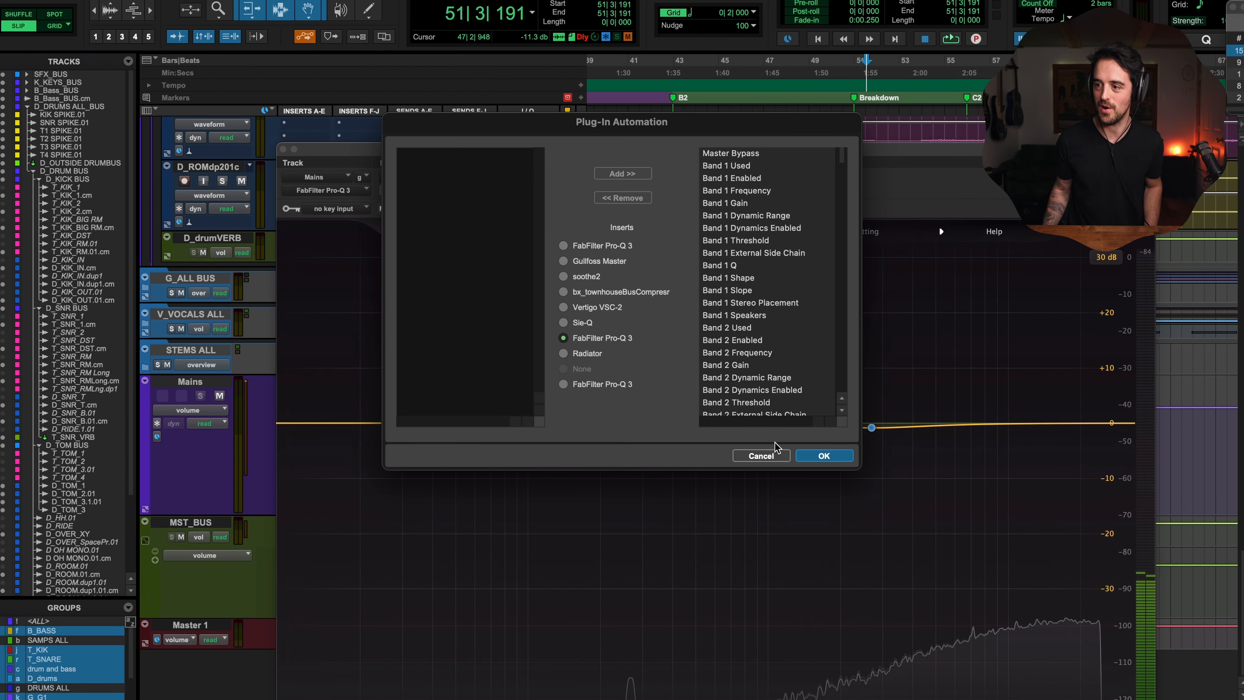
{"action": "left_click", "coordinate": [773, 453]}
{"action": "left_click", "coordinate": [284, 150]}
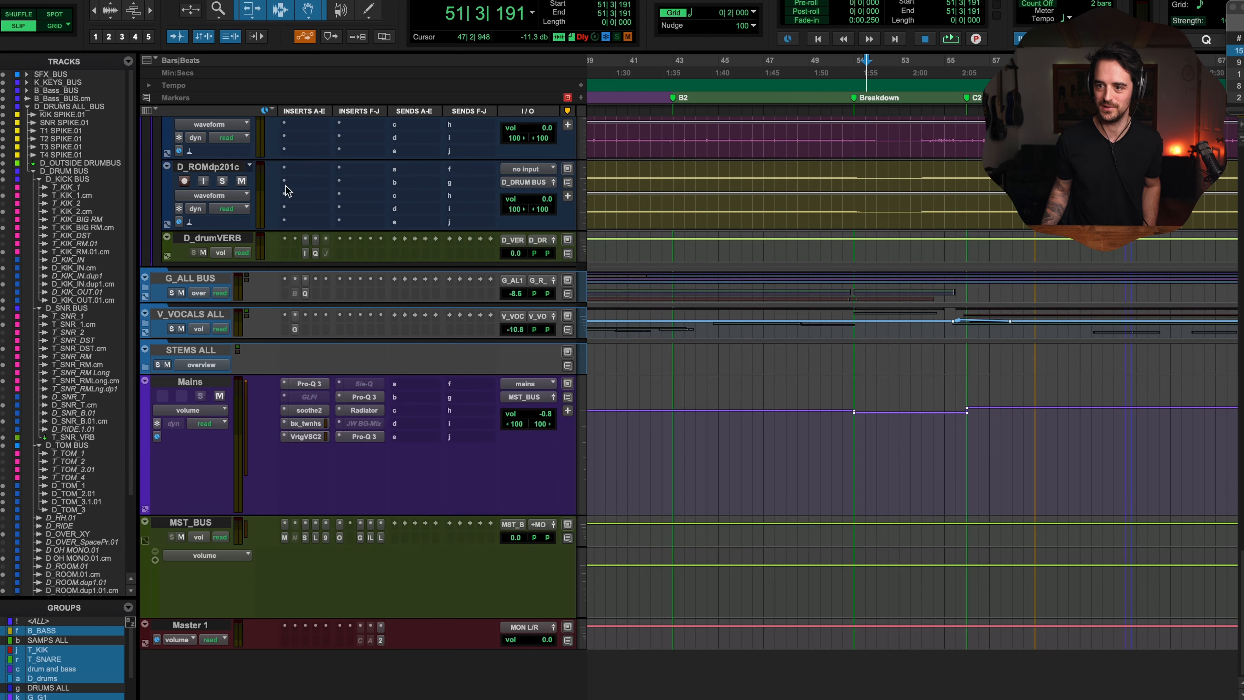
Step: Open the Radiator plugin on the Mains track and bring up its plugin automation dialog
{"action": "left_click", "coordinate": [364, 410]}
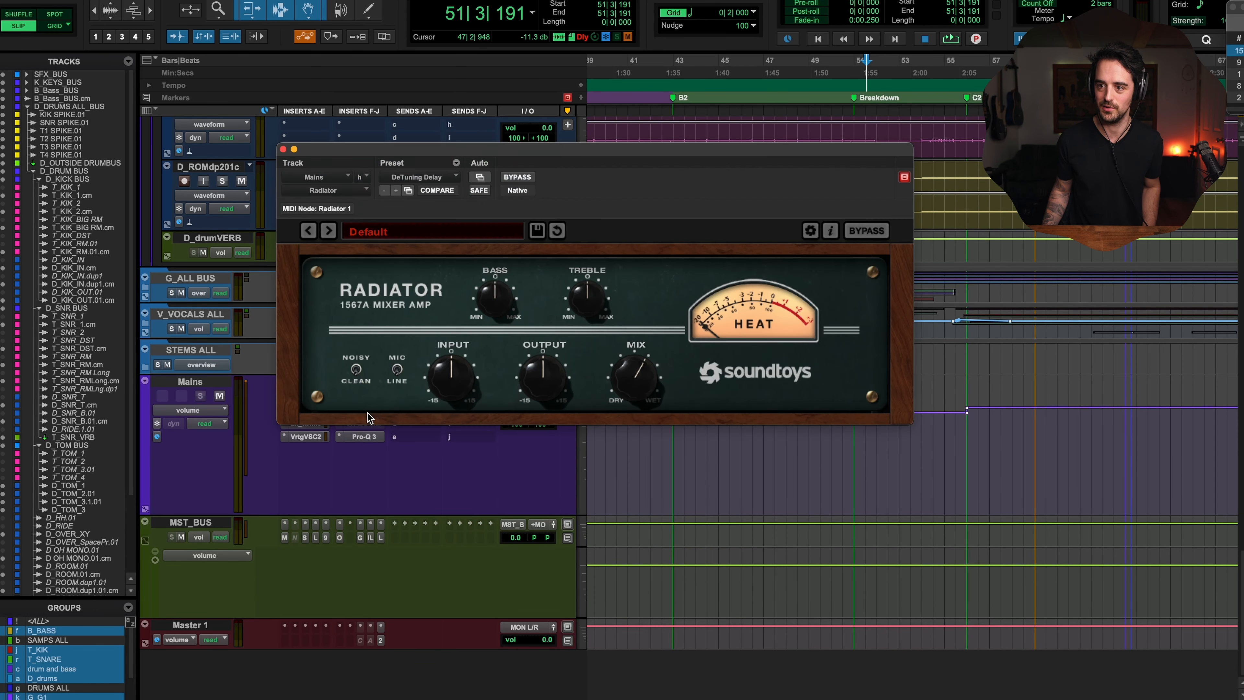
{"action": "left_click", "coordinate": [480, 178]}
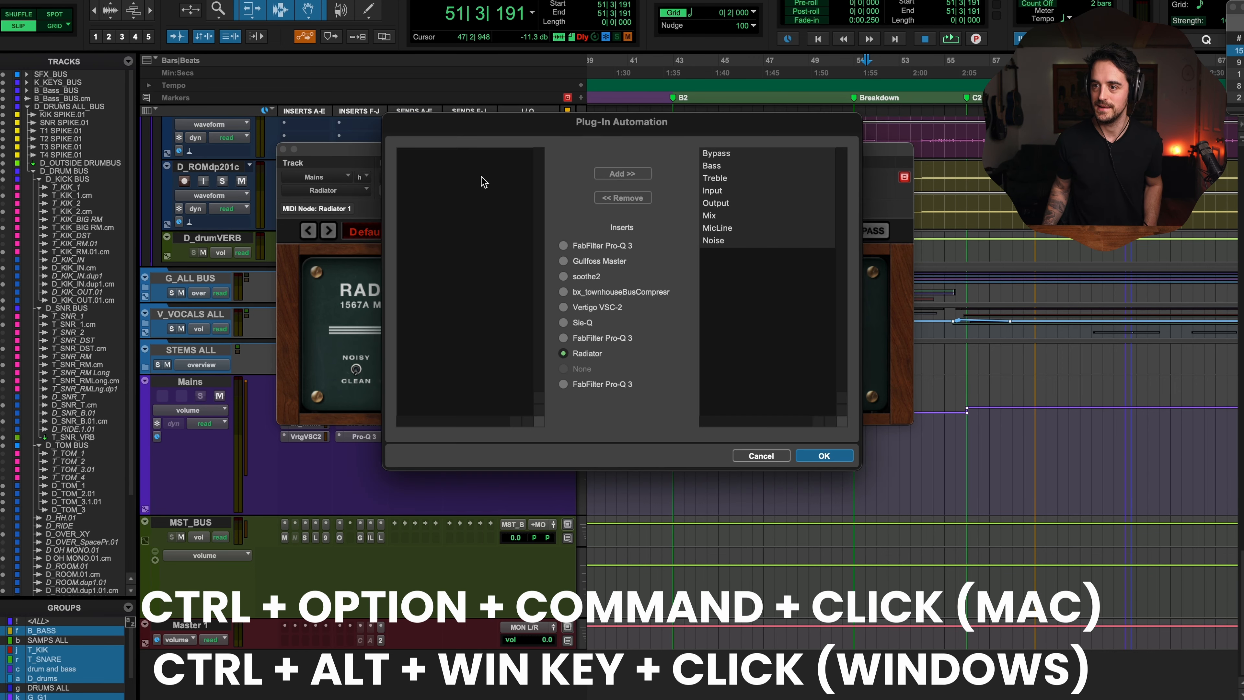
Step: Cancel the plugin automation dialog and close the Radiator window
{"action": "left_click", "coordinate": [760, 455]}
{"action": "left_click", "coordinate": [283, 149]}
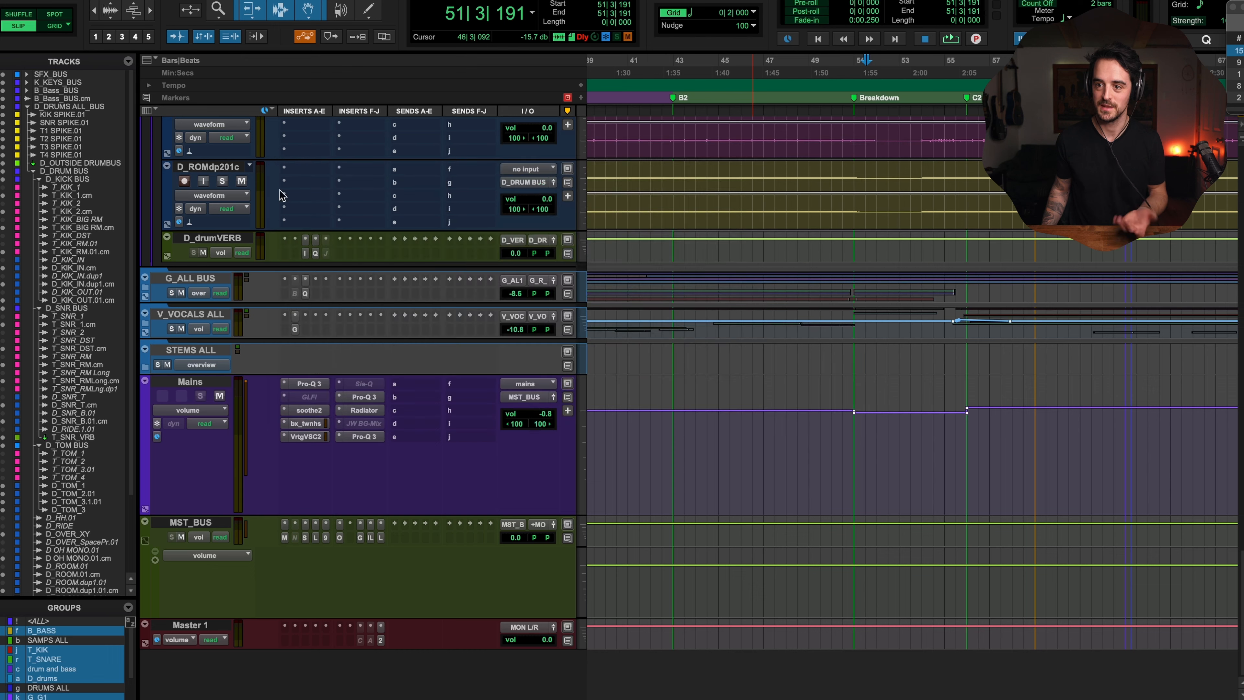
Step: Show the Radiator Treble automation lane on the Mains track
{"action": "left_click", "coordinate": [154, 412]}
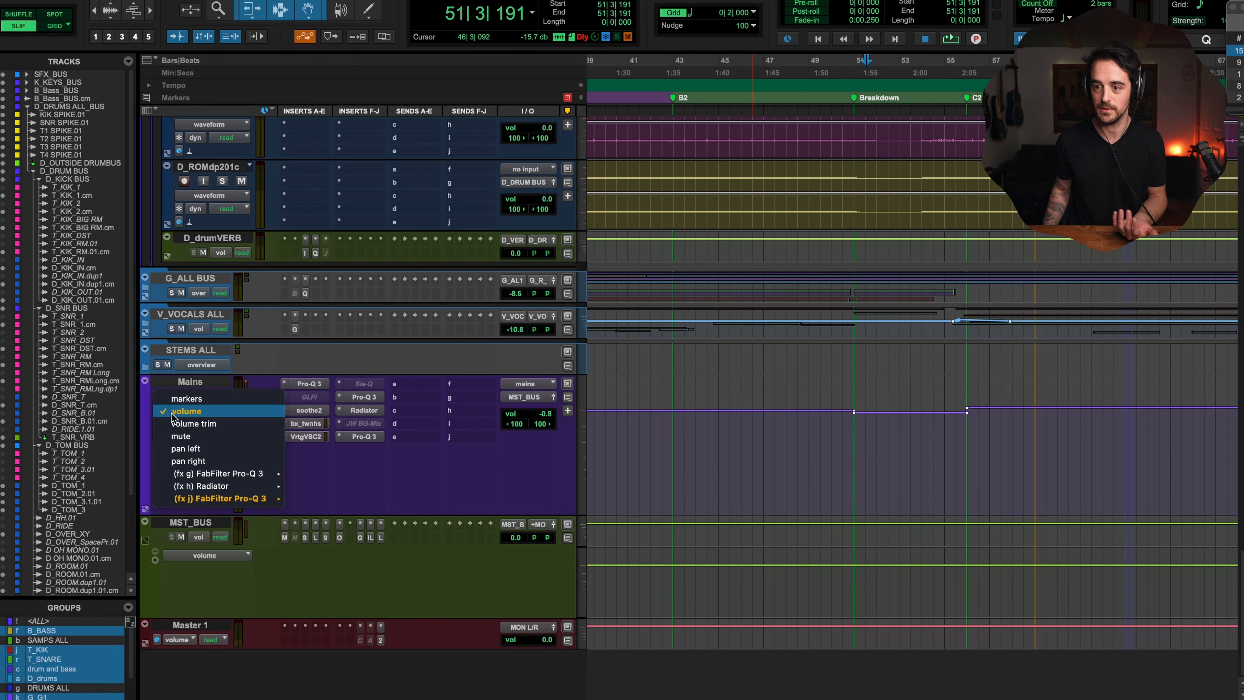
{"action": "left_click", "coordinate": [200, 415]}
{"action": "left_click", "coordinate": [195, 412]}
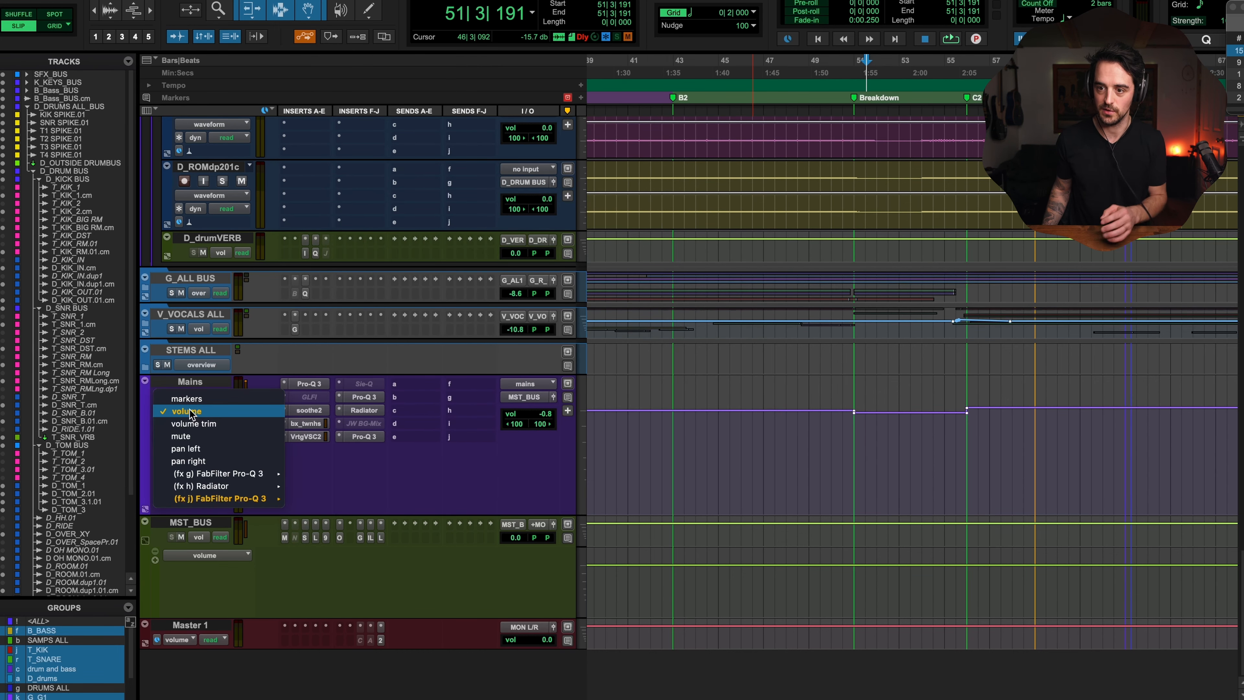
{"action": "left_click", "coordinate": [140, 403]}
{"action": "left_click", "coordinate": [220, 413]}
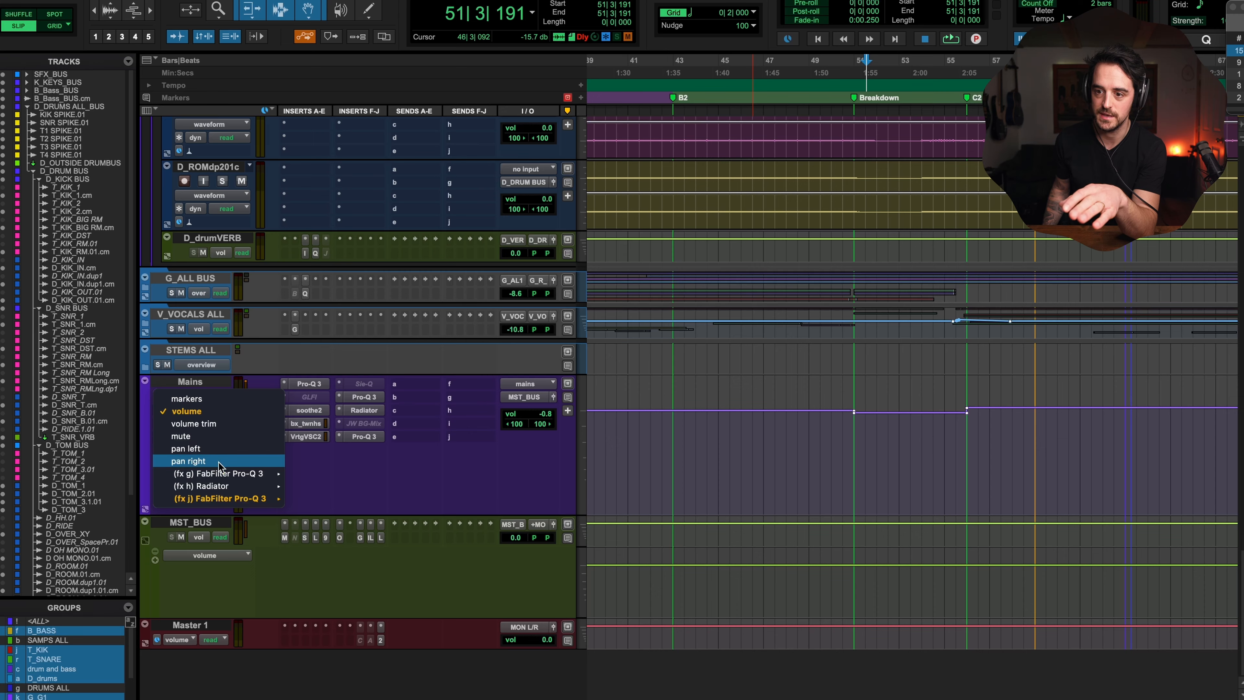
{"action": "mouse_move", "coordinate": [226, 489]}
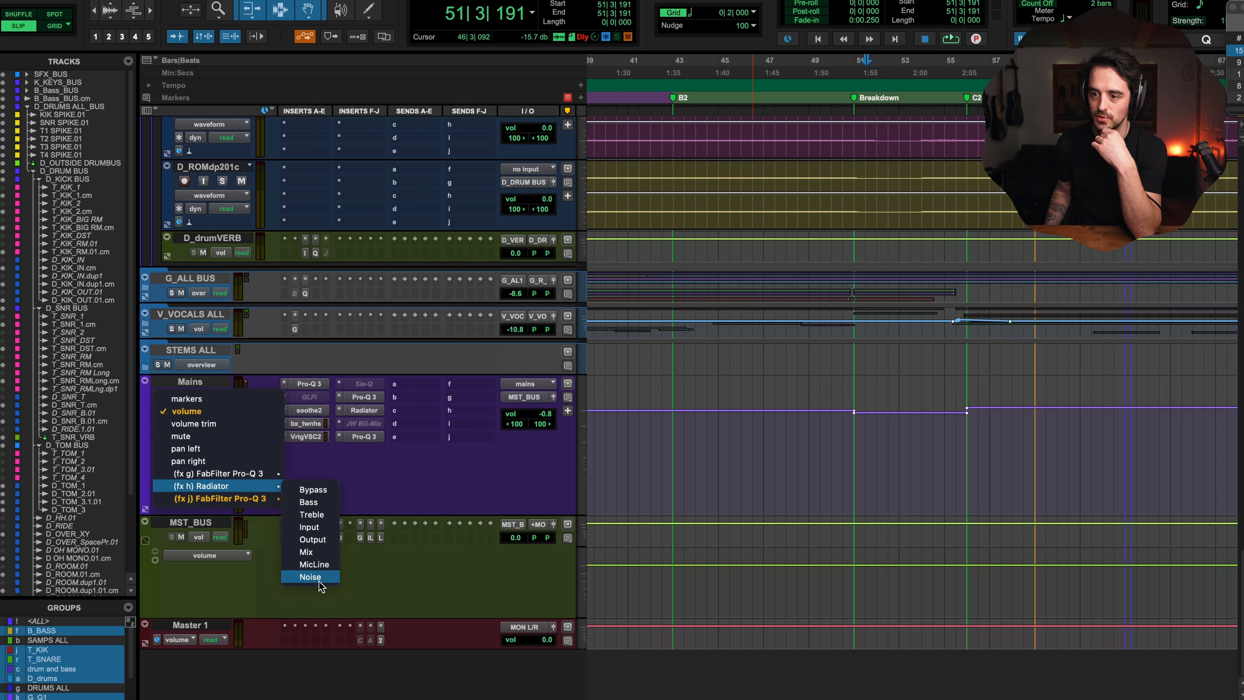
{"action": "left_click", "coordinate": [314, 514]}
Step: Raise the Treble automation across a selection from the Breakdown marker to the next marker
{"action": "left_click_drag", "start_coordinate": [851, 438], "coordinate": [984, 446]}
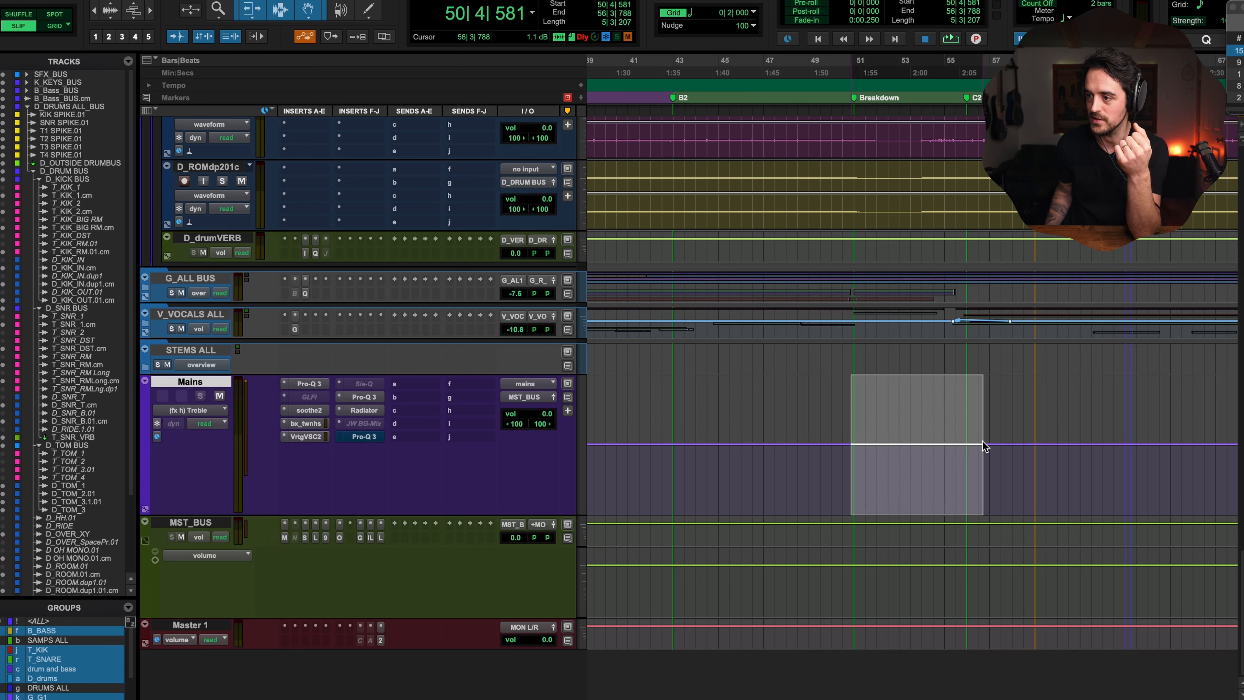
{"action": "left_click_drag", "start_coordinate": [922, 396], "coordinate": [922, 366]}
{"action": "left_click", "coordinate": [881, 439]}
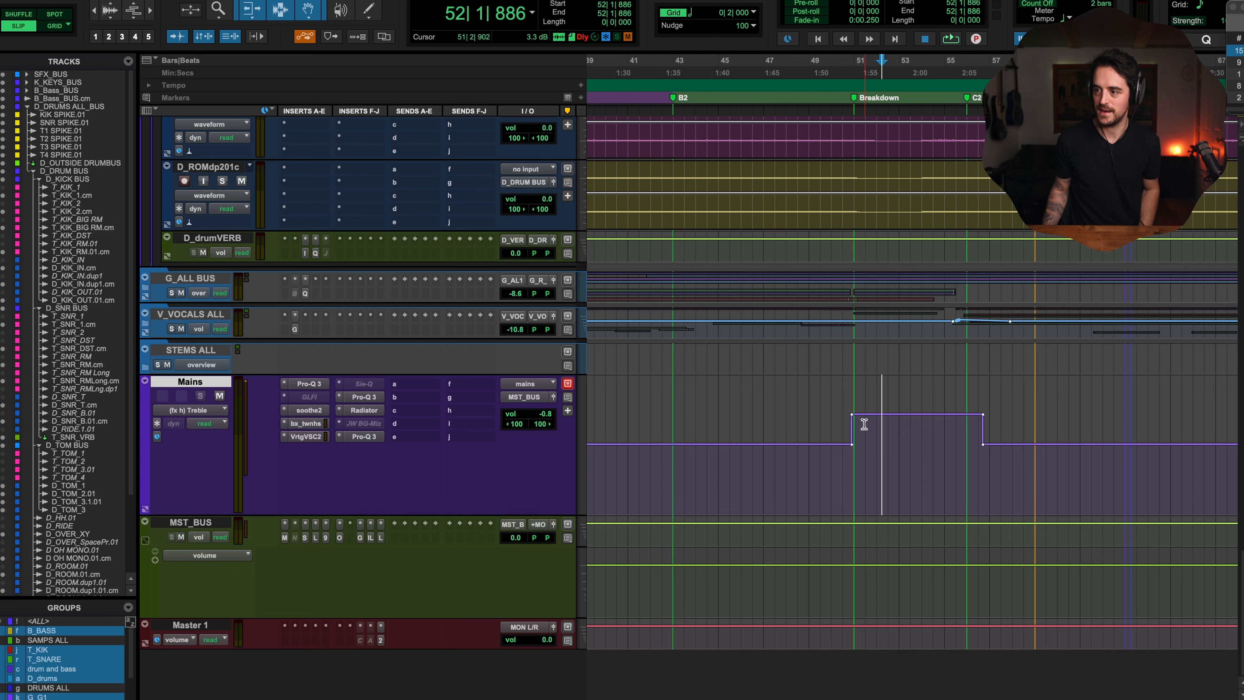
Step: Open the Radiator window and raise the Treble automation section a little further
{"action": "left_click", "coordinate": [362, 410]}
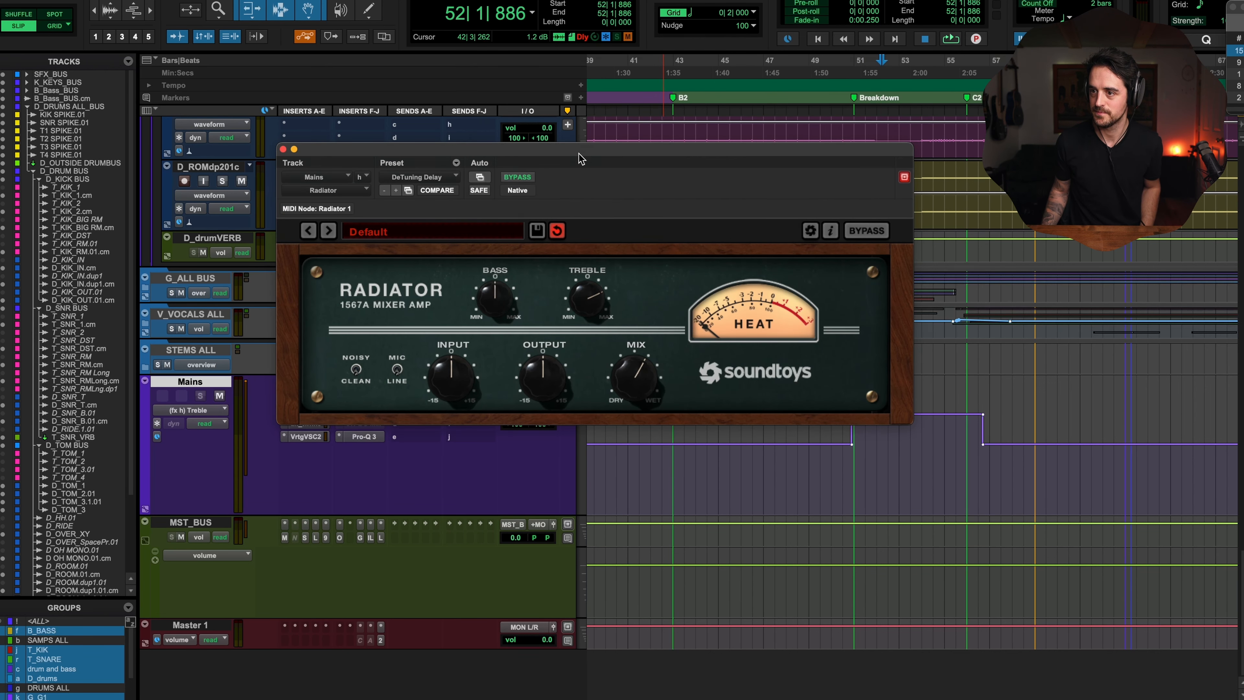
{"action": "left_click_drag", "start_coordinate": [579, 159], "coordinate": [772, 53]}
{"action": "left_click", "coordinate": [808, 428]}
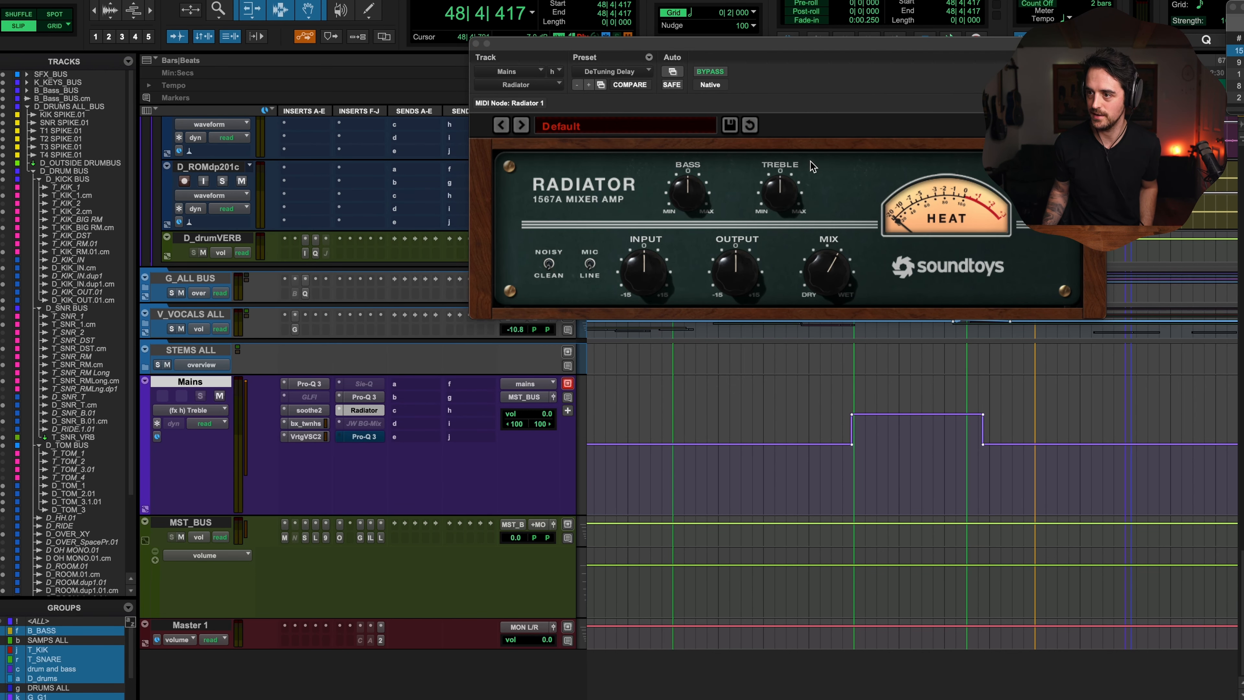
{"action": "left_click", "coordinate": [887, 444]}
{"action": "left_click_drag", "start_coordinate": [902, 393], "coordinate": [896, 379]}
{"action": "left_click", "coordinate": [837, 461]}
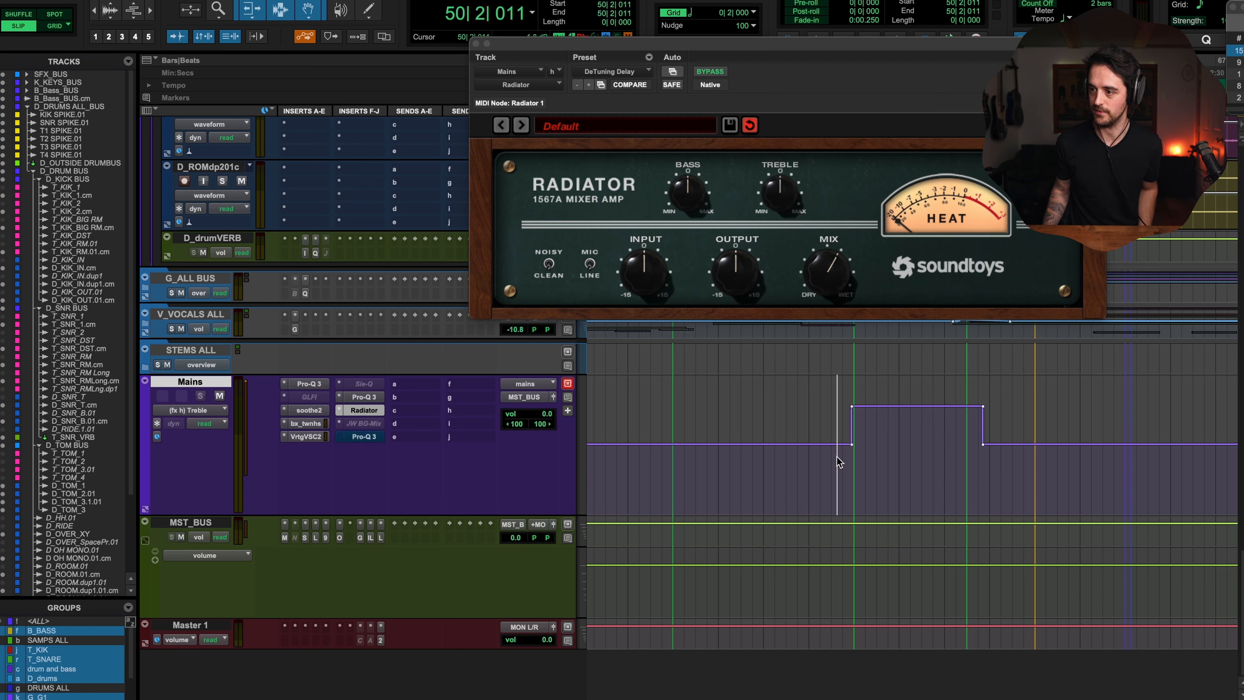
Step: Play the passage briefly, then delete the Treble automation across the raised section
{"action": "key", "text": "space"}
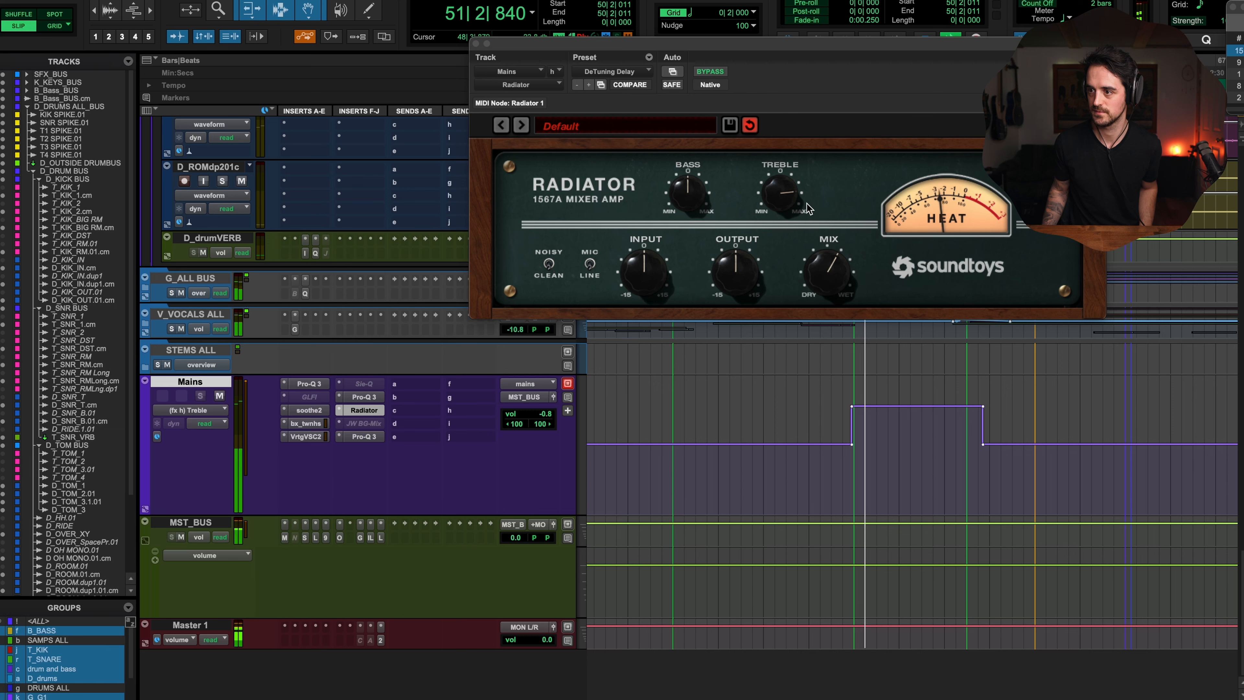
{"action": "key", "text": "space"}
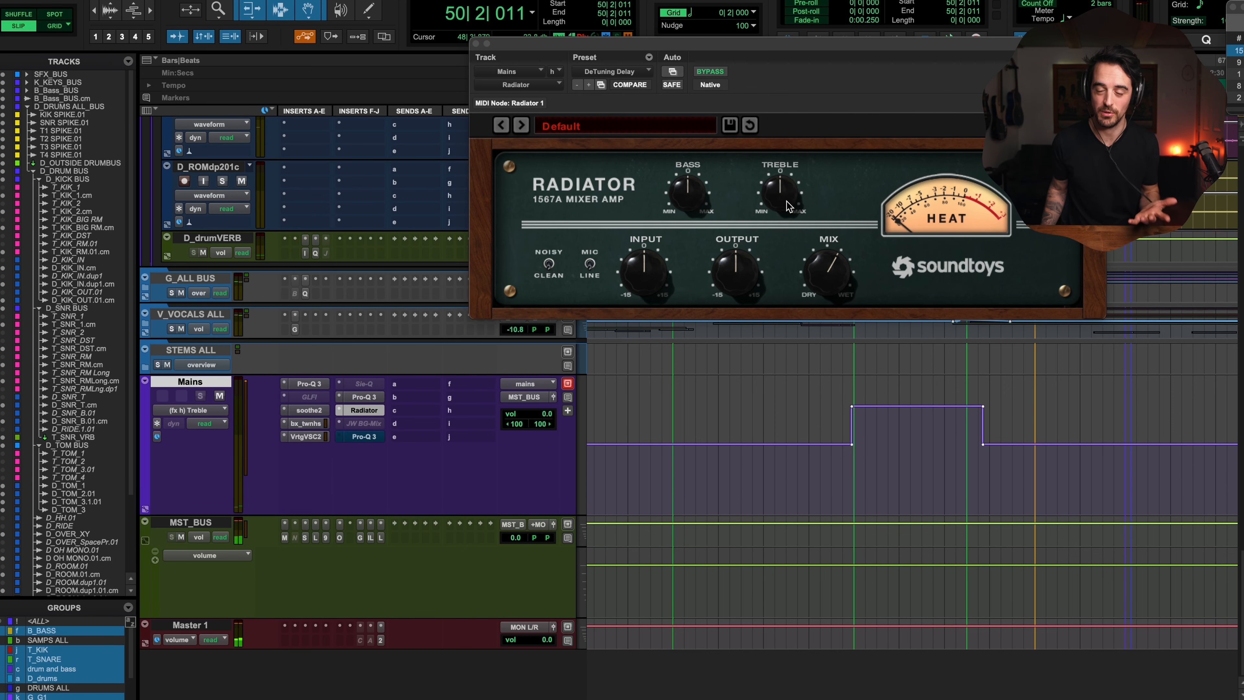
{"action": "left_click_drag", "start_coordinate": [824, 458], "coordinate": [1022, 477]}
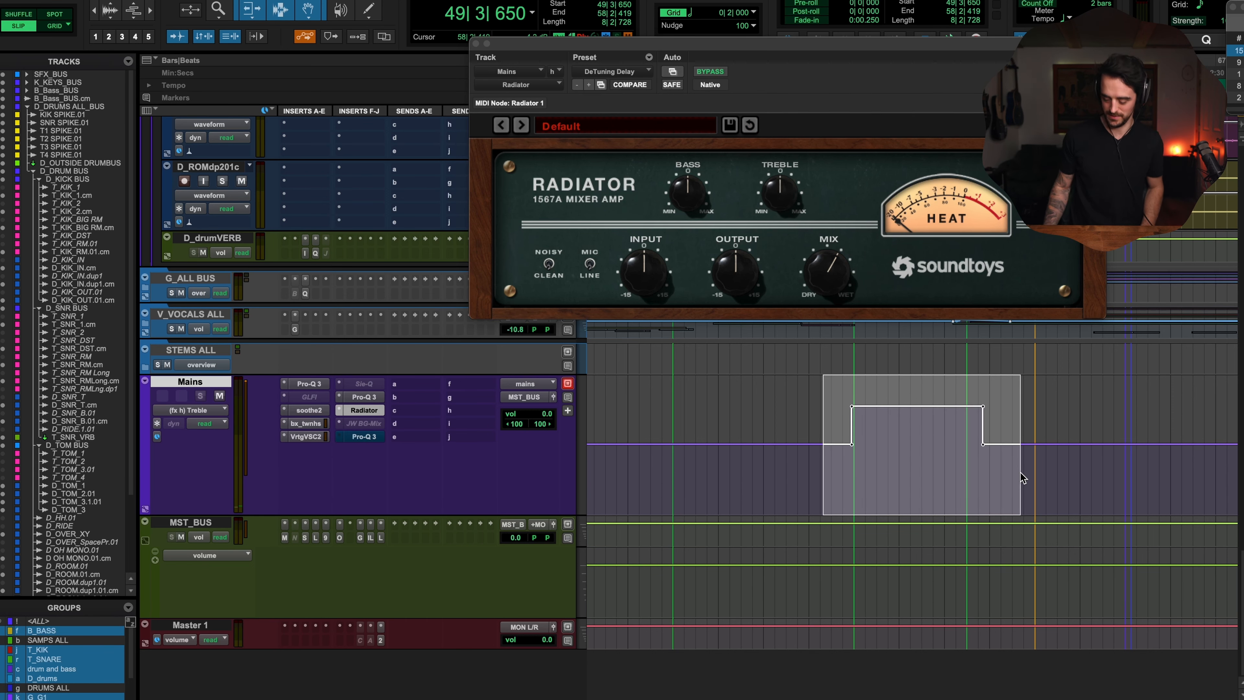
{"action": "key", "text": "Delete"}
Step: Open the Mains track's second Pro-Q 3 and deactivate the last Pro-Q 3 insert
{"action": "left_click", "coordinate": [365, 397]}
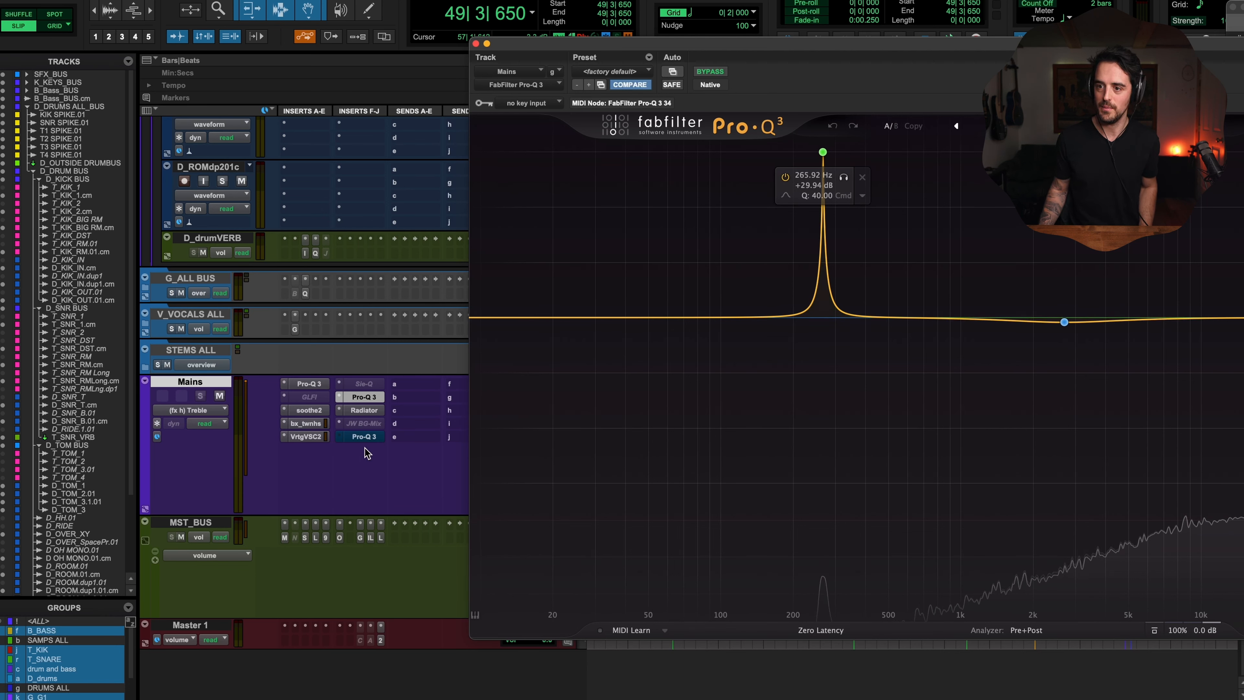
{"action": "left_click", "coordinate": [361, 437], "text": "ctrl+super"}
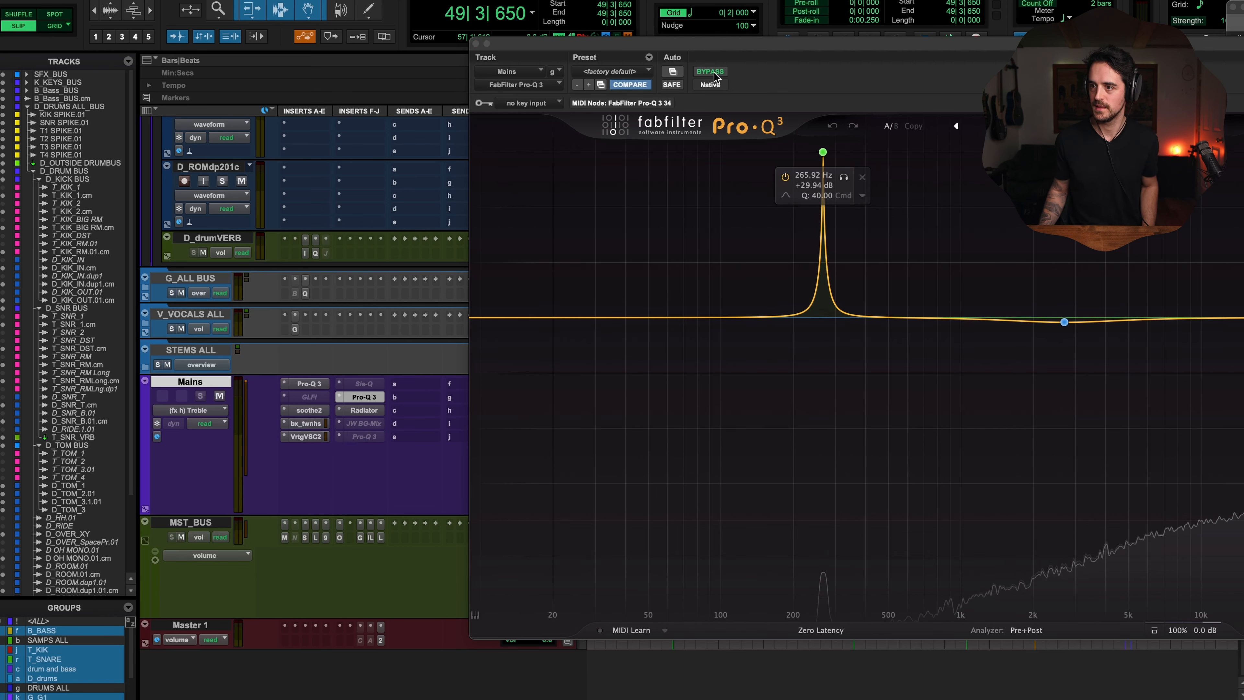
Step: Delete the narrow peak boost band in Pro-Q 3
{"action": "left_click", "coordinate": [823, 153]}
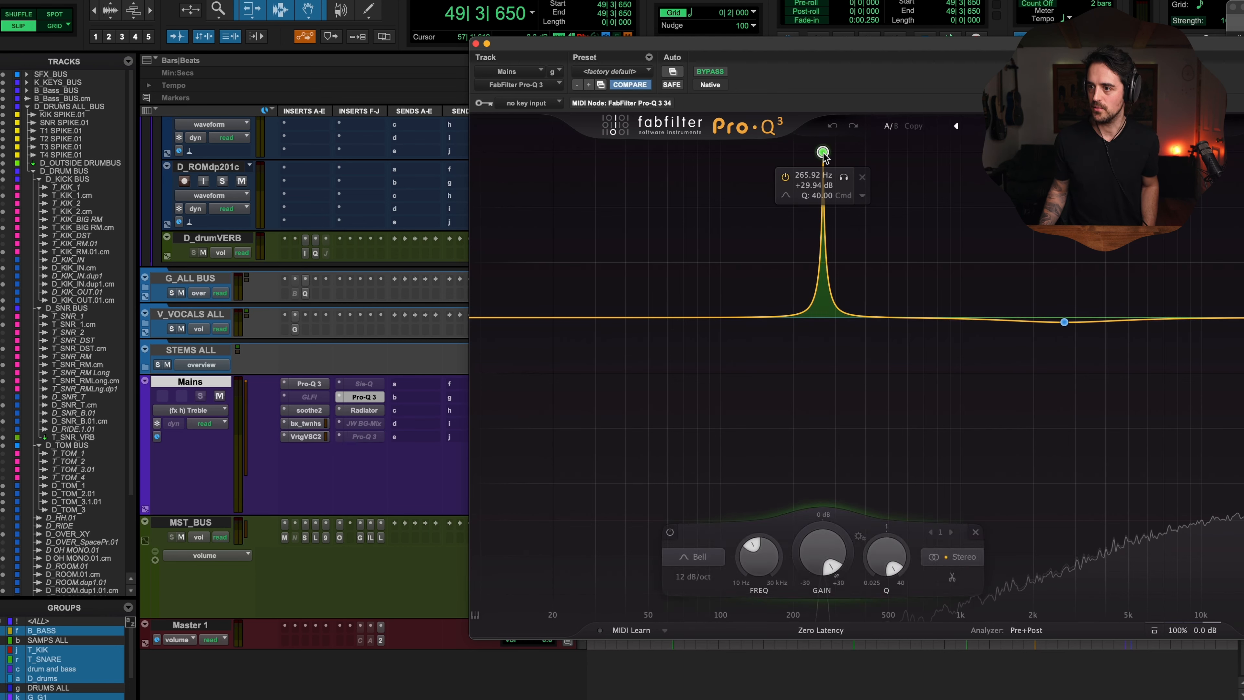
{"action": "left_click", "coordinate": [861, 178]}
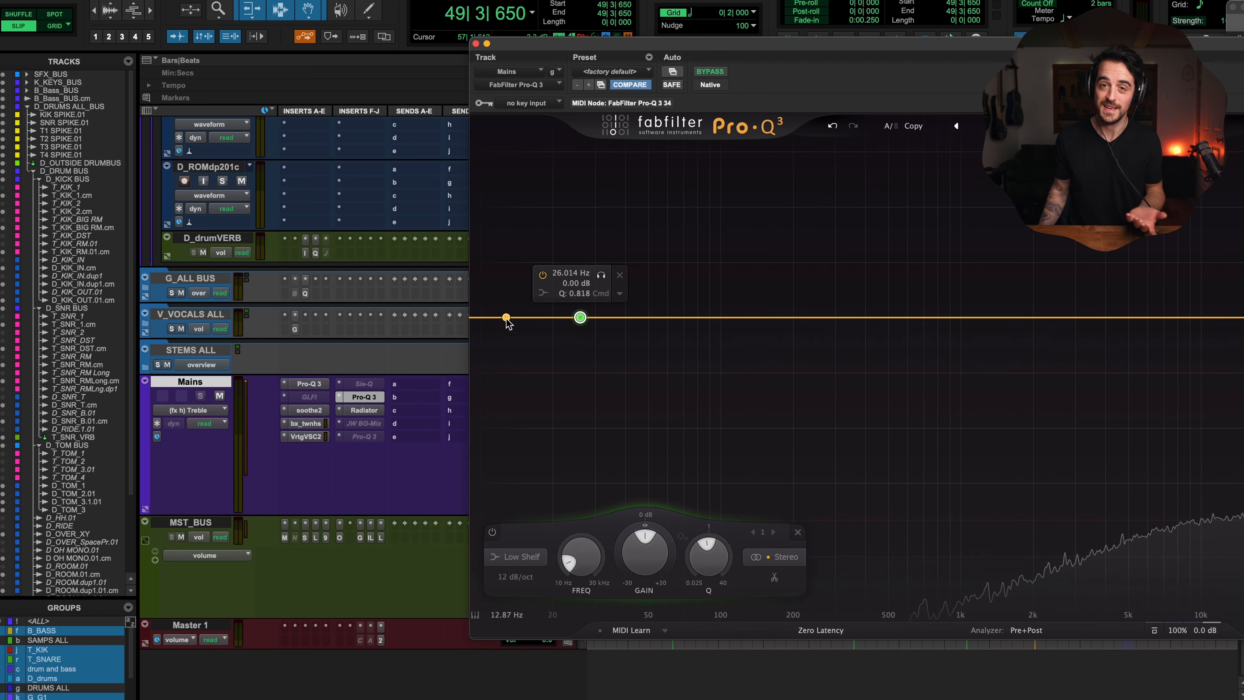
Step: Add a low-cut band in Pro-Q 3 and set it to about 200 Hz at 24 dB/oct
{"action": "left_click", "coordinate": [507, 318]}
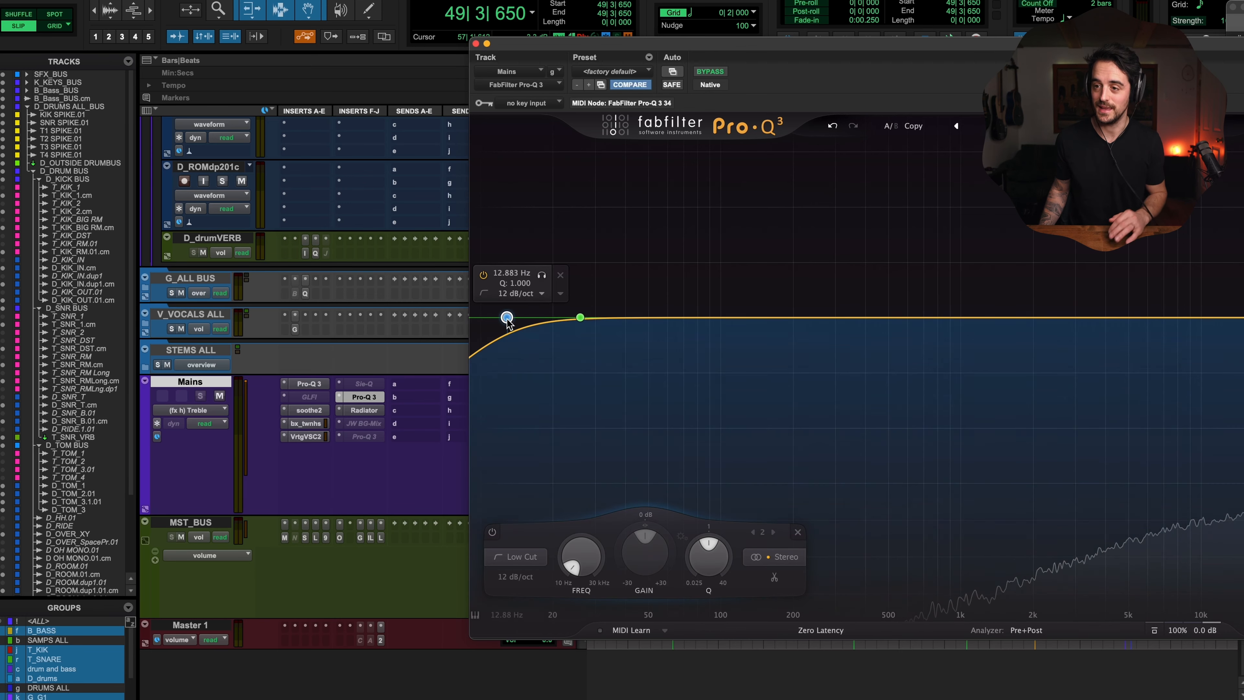
{"action": "left_click_drag", "start_coordinate": [503, 314], "coordinate": [609, 314]}
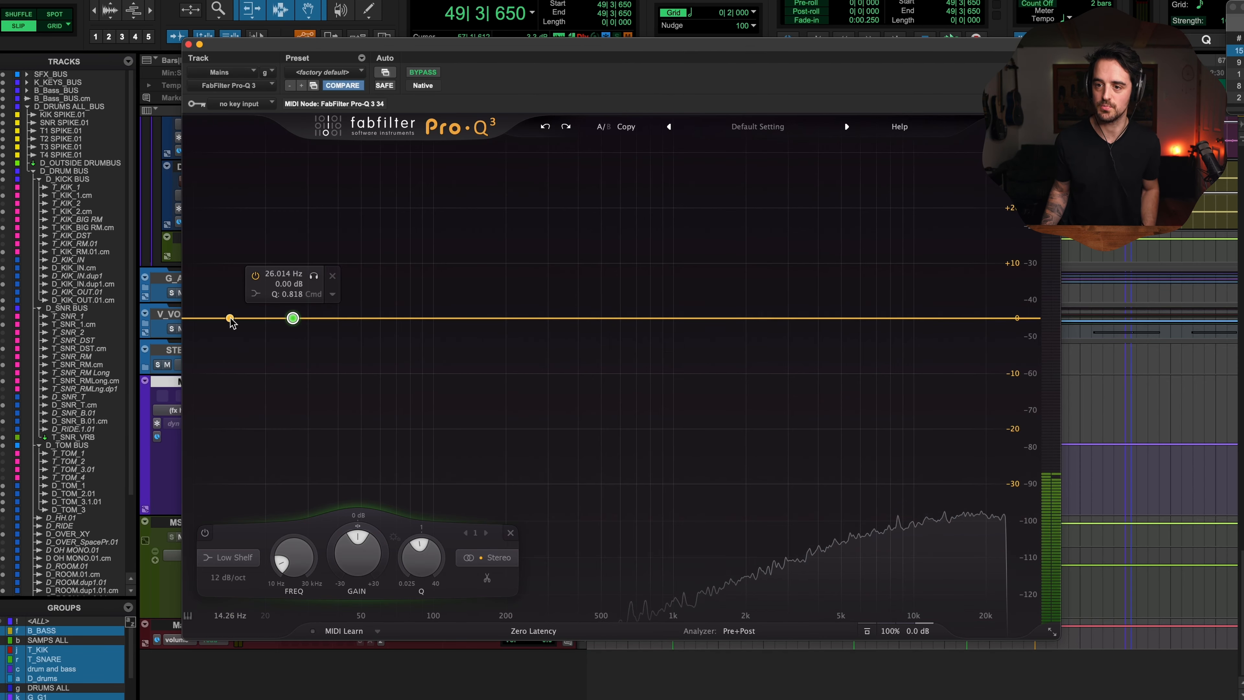
{"action": "left_click", "coordinate": [230, 318]}
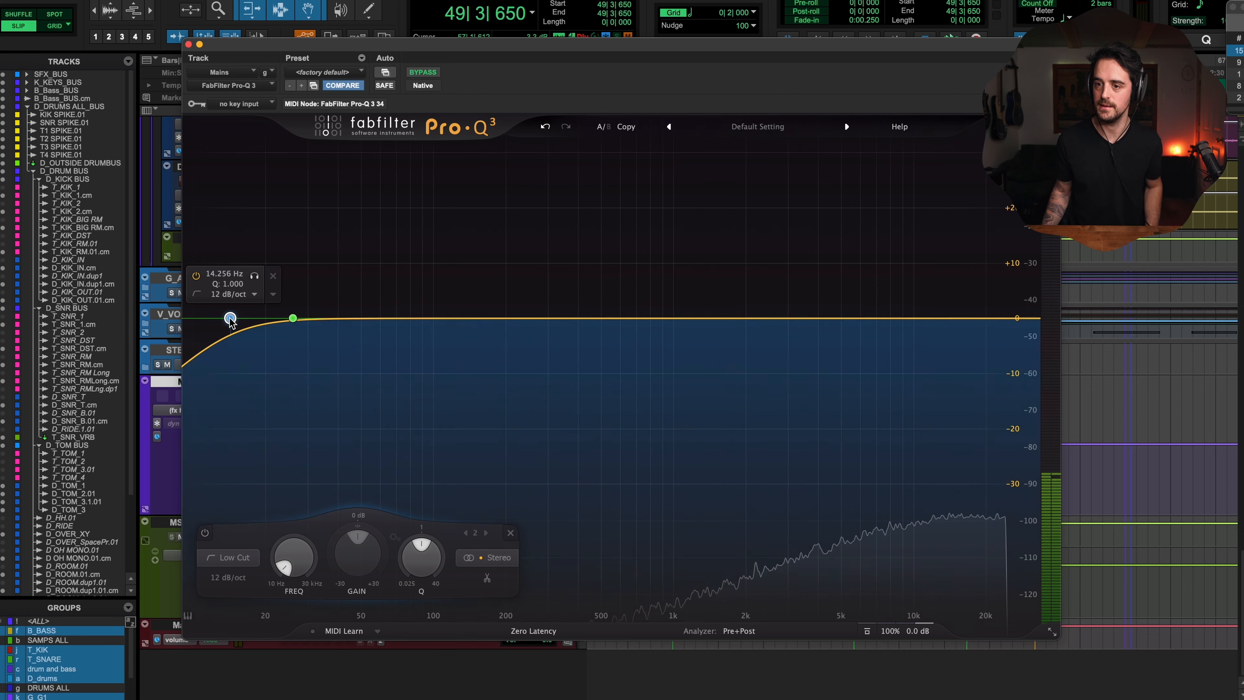
{"action": "left_click_drag", "start_coordinate": [230, 319], "coordinate": [505, 322]}
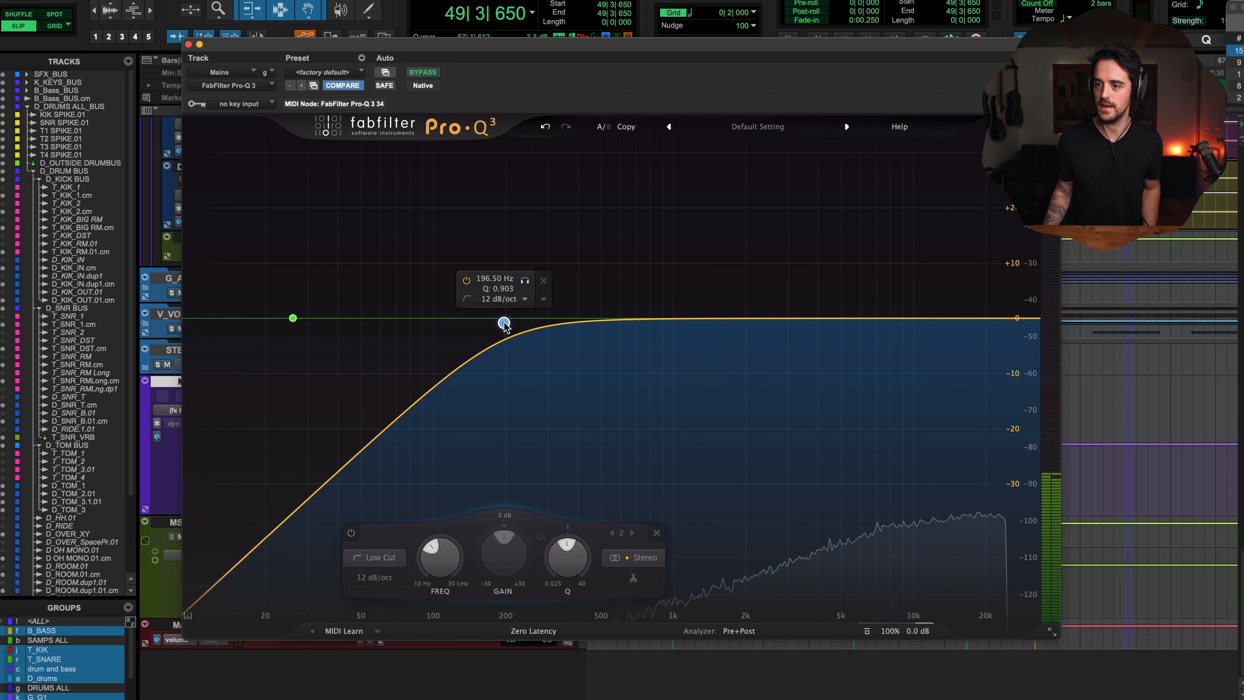
Step: Add a high-cut band near 2.8 kHz and shift both cut filters slightly higher
{"action": "left_click", "coordinate": [976, 321]}
{"action": "left_click_drag", "start_coordinate": [975, 320], "coordinate": [780, 323]}
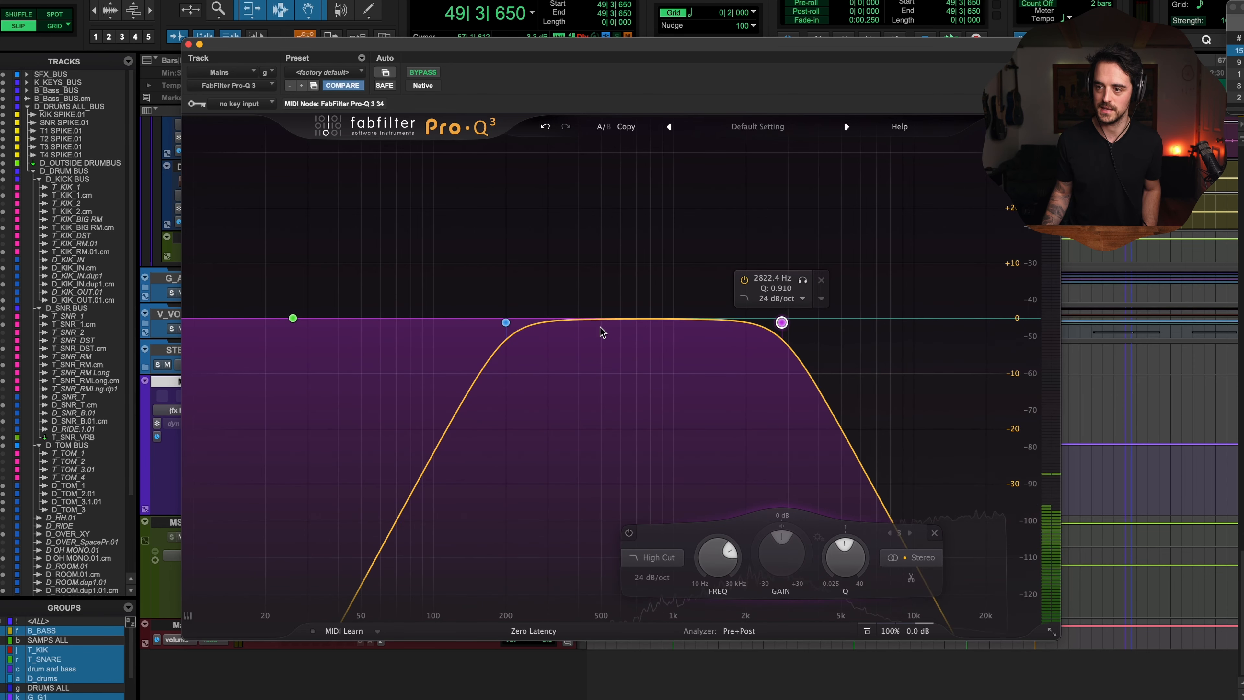
{"action": "left_click_drag", "start_coordinate": [506, 322], "coordinate": [571, 318]}
{"action": "left_click_drag", "start_coordinate": [780, 321], "coordinate": [808, 318]}
Step: Add a bell boost of about +3.8 dB near 1.5 kHz and remove the unused band
{"action": "left_click_drag", "start_coordinate": [703, 319], "coordinate": [715, 297]}
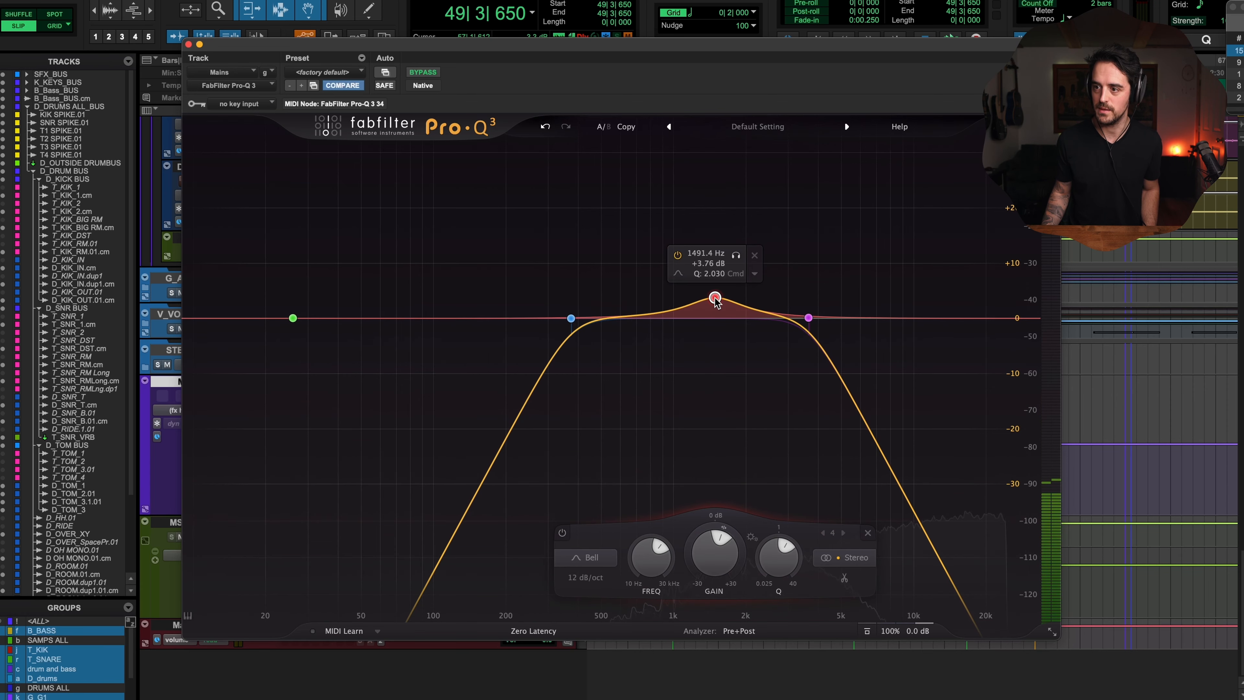
{"action": "double_click", "coordinate": [293, 318]}
{"action": "left_click_drag", "start_coordinate": [382, 46], "coordinate": [506, 48]}
{"action": "mouse_move", "coordinate": [694, 321]}
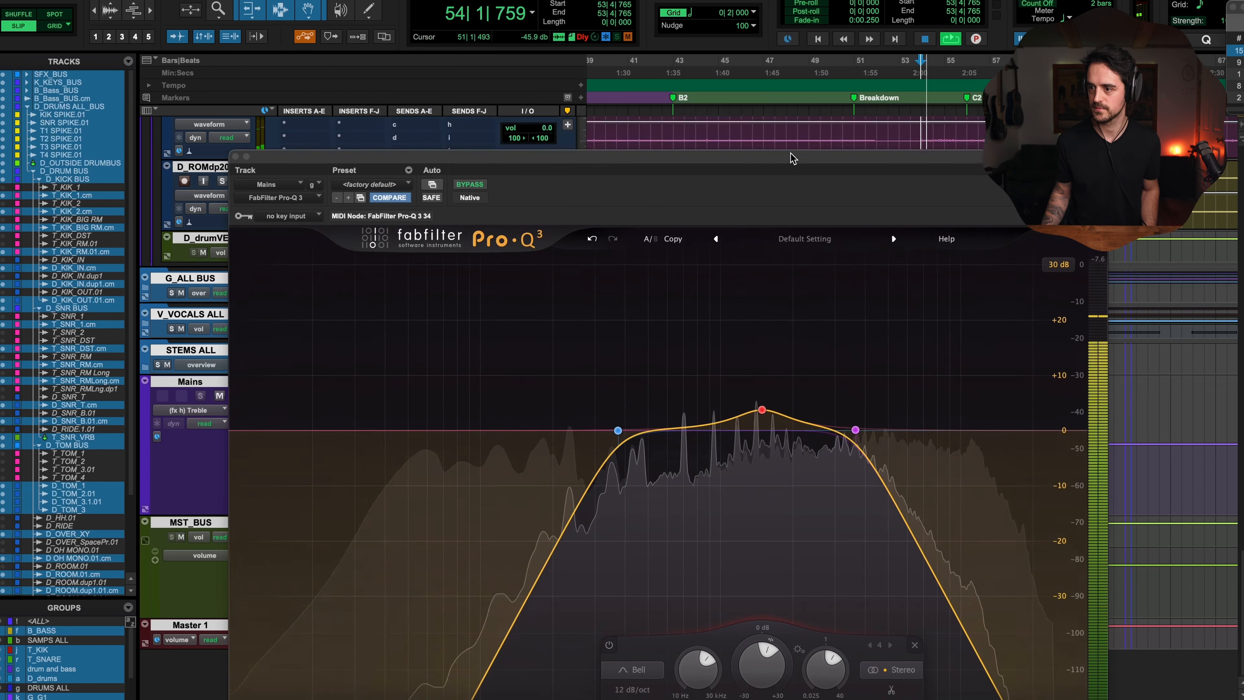
Step: Raise the low cut to about 587 Hz at 30 dB/oct and play the filtered mix
{"action": "left_click_drag", "start_coordinate": [792, 158], "coordinate": [769, 122]}
{"action": "left_click_drag", "start_coordinate": [594, 395], "coordinate": [643, 396]}
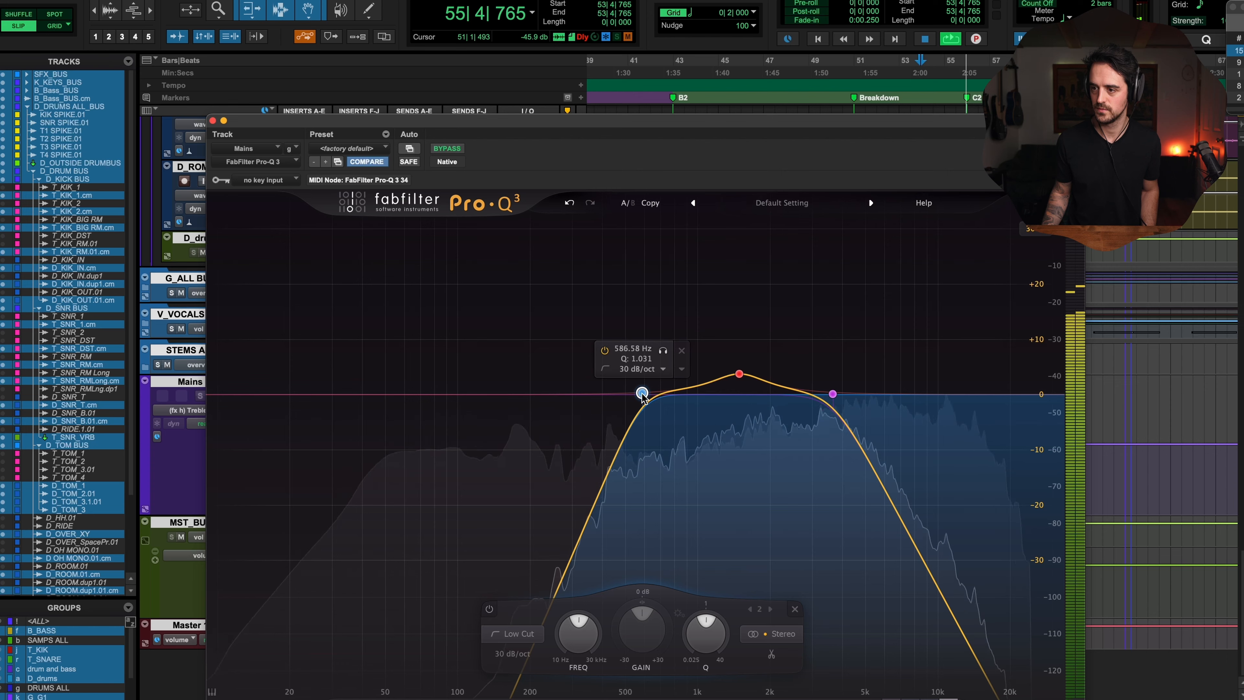
{"action": "key", "text": "space"}
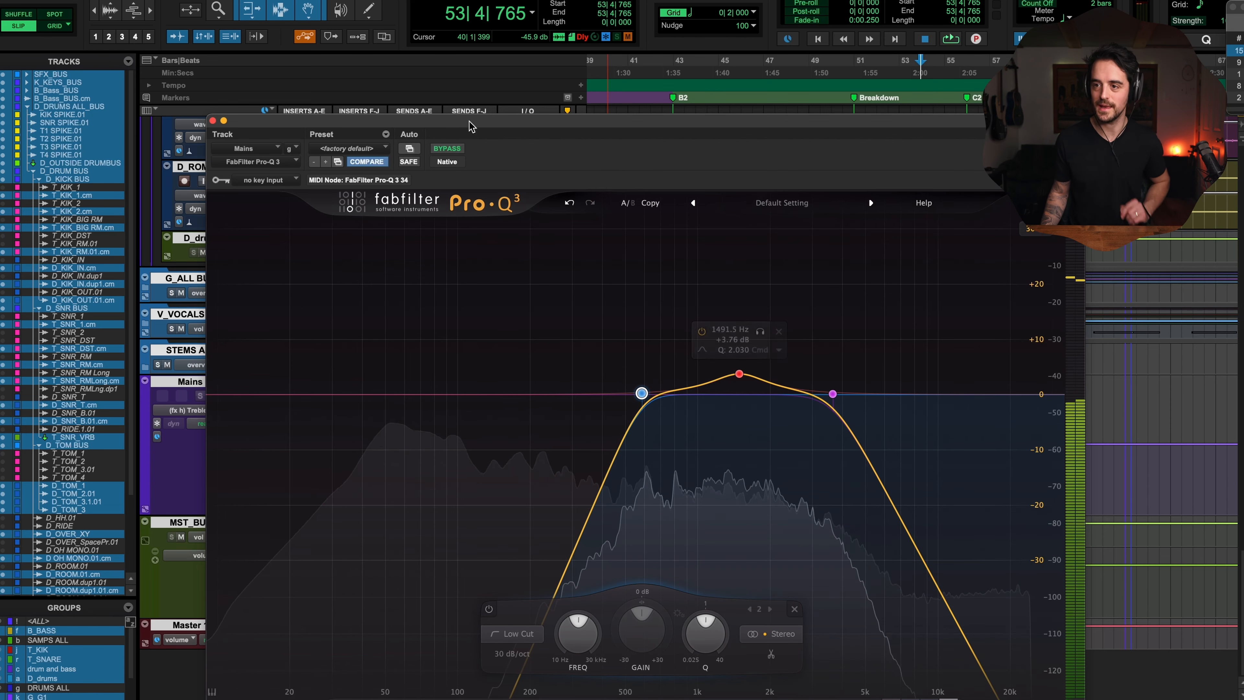
{"action": "left_click_drag", "start_coordinate": [470, 126], "coordinate": [475, 400]}
{"action": "left_click_drag", "start_coordinate": [810, 72], "coordinate": [812, 77]}
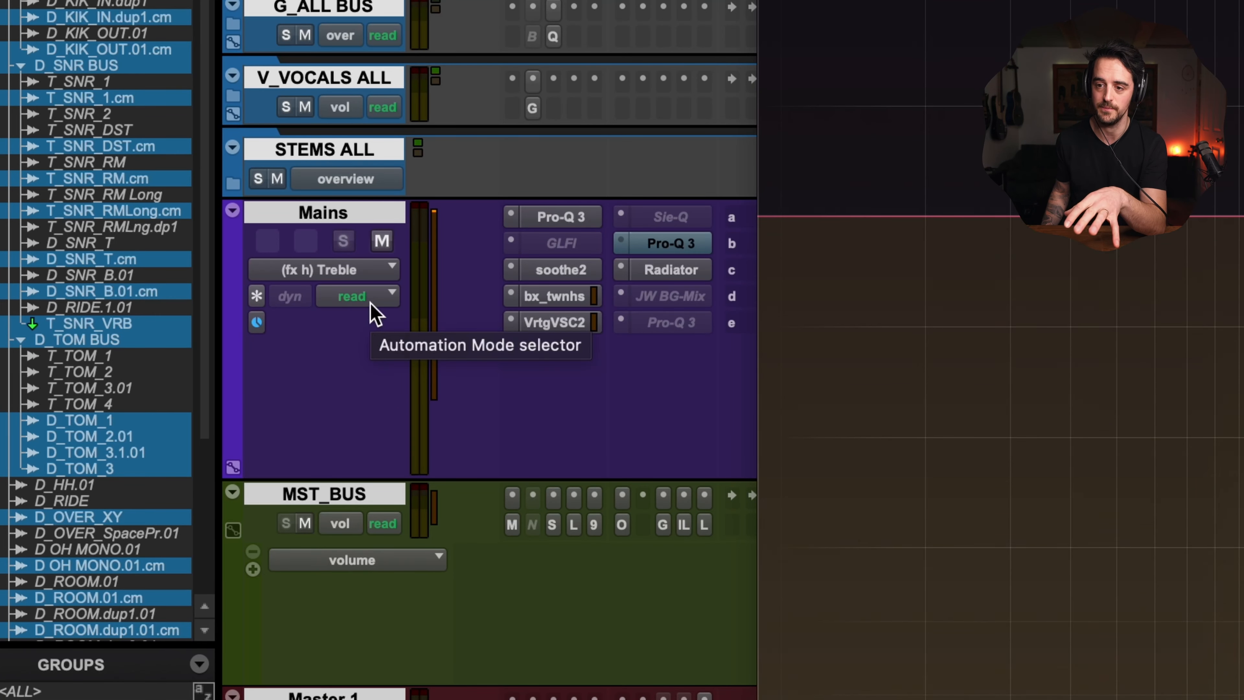
Step: Set the Mains track's automation mode to touch
{"action": "left_click", "coordinate": [363, 299]}
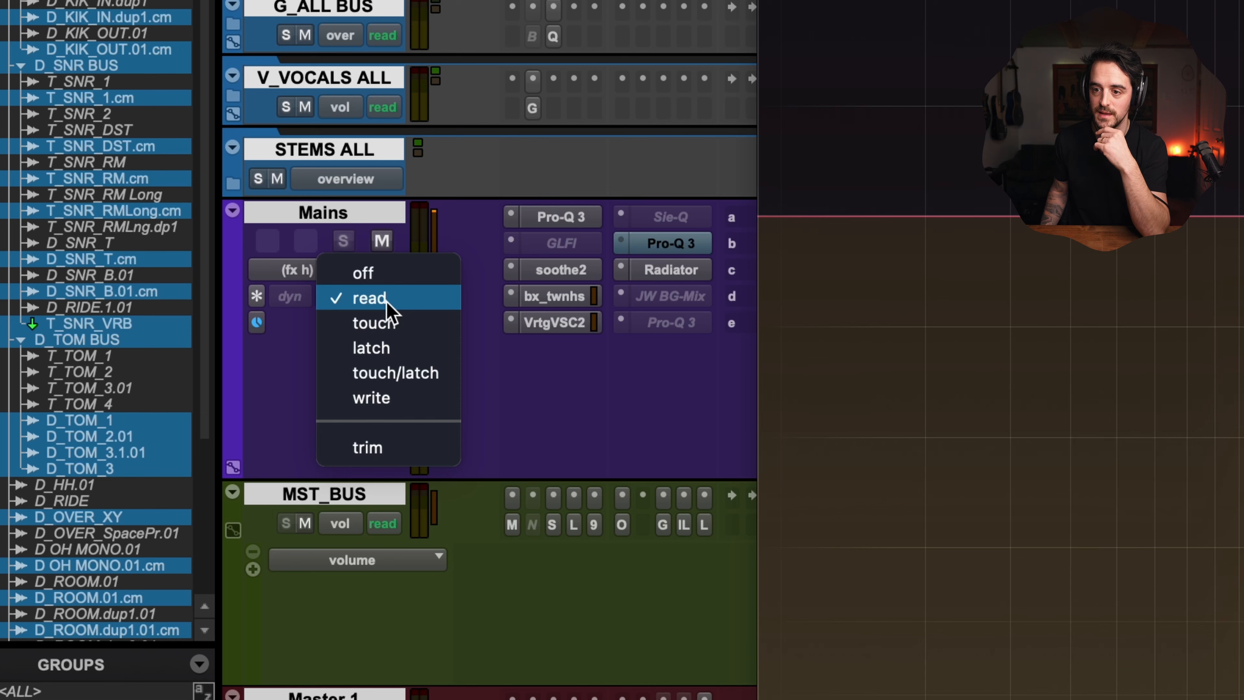
{"action": "left_click", "coordinate": [387, 324]}
{"action": "left_click", "coordinate": [779, 349]}
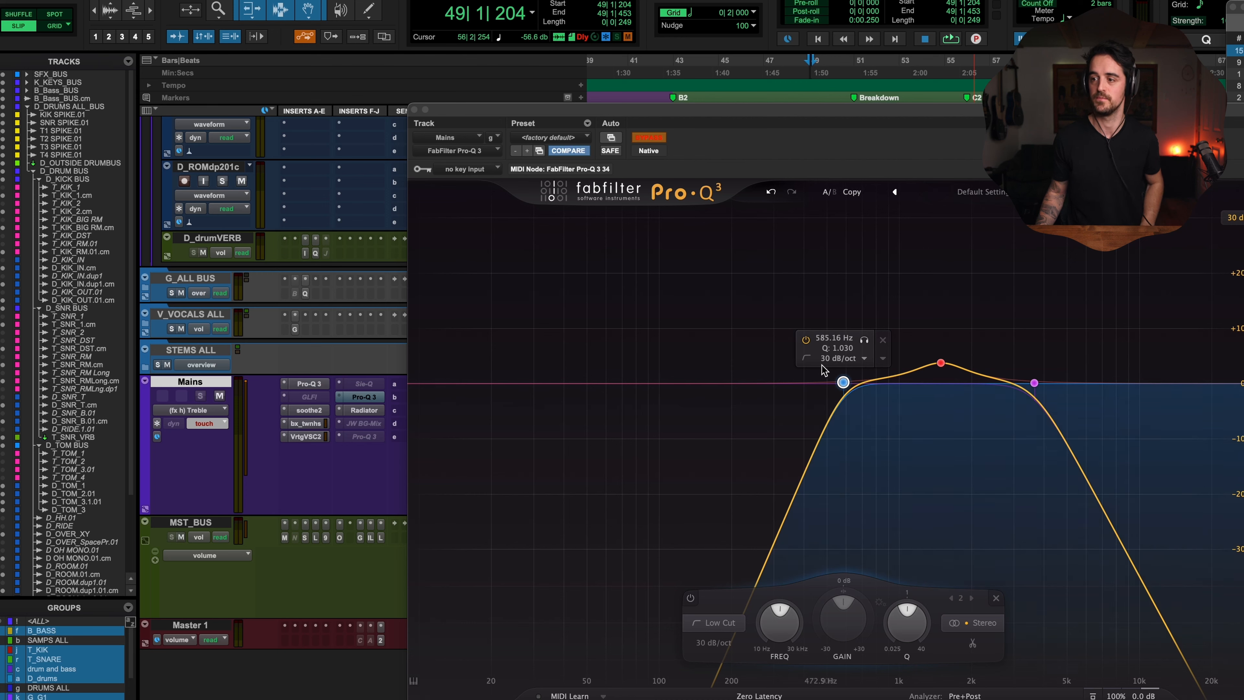
Step: Play from before the Breakdown marker and toggle the Pro-Q 3 bypass to write bypass automation
{"action": "left_click", "coordinate": [735, 84]}
{"action": "left_click_drag", "start_coordinate": [772, 119], "coordinate": [782, 177]}
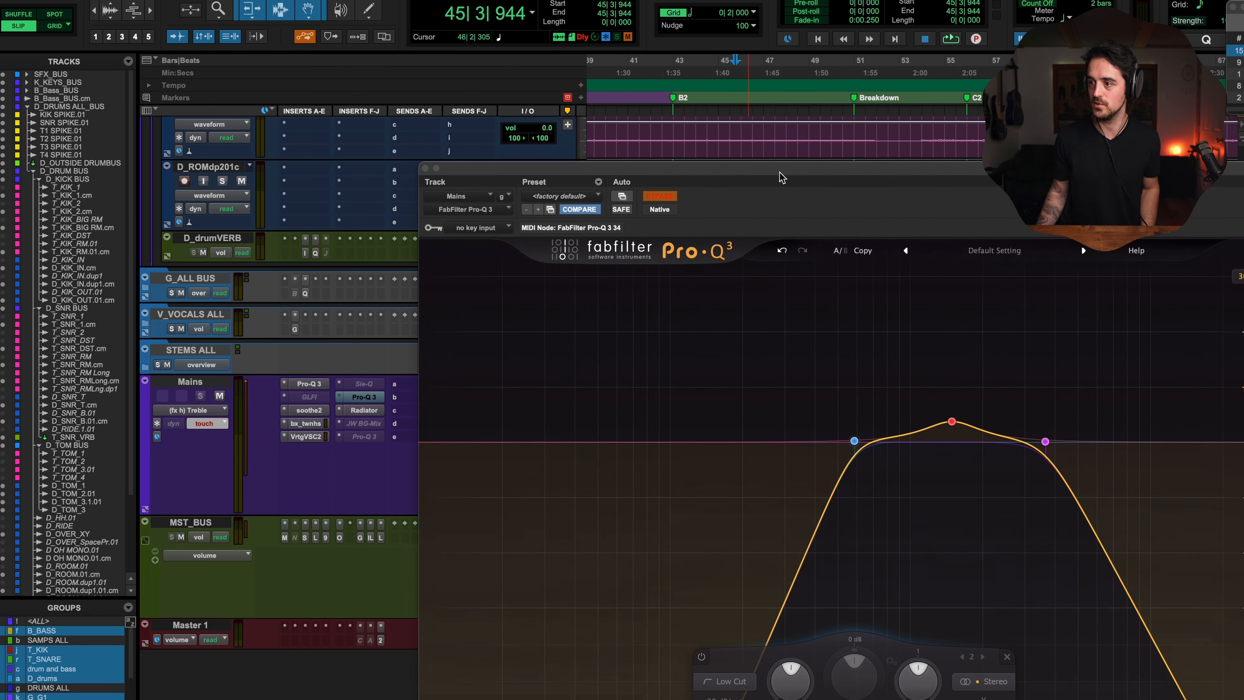
{"action": "left_click", "coordinate": [764, 73]}
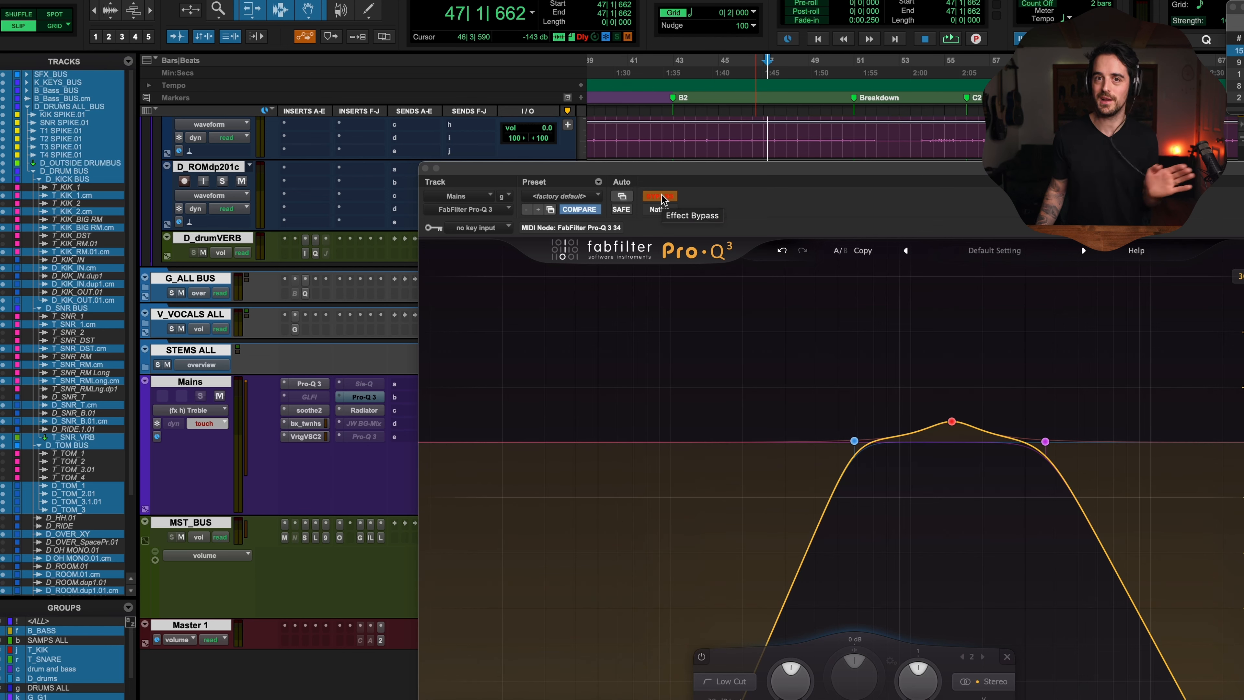
{"action": "key", "text": "space"}
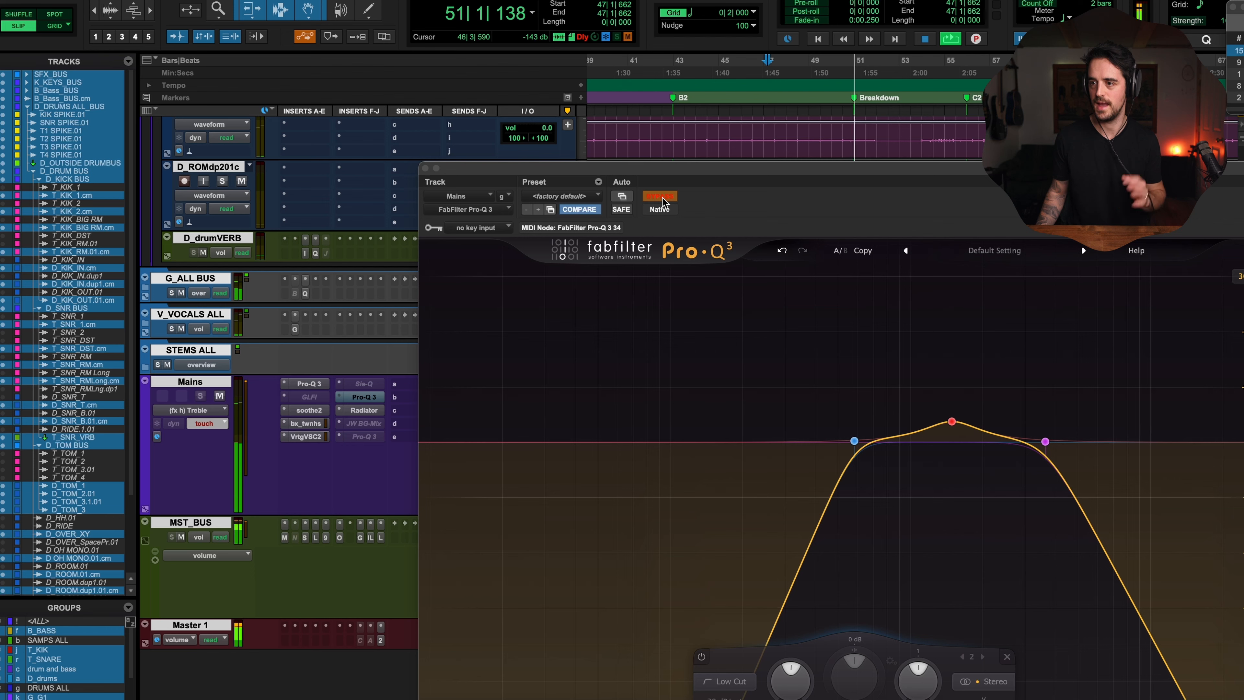
{"action": "left_click", "coordinate": [660, 196]}
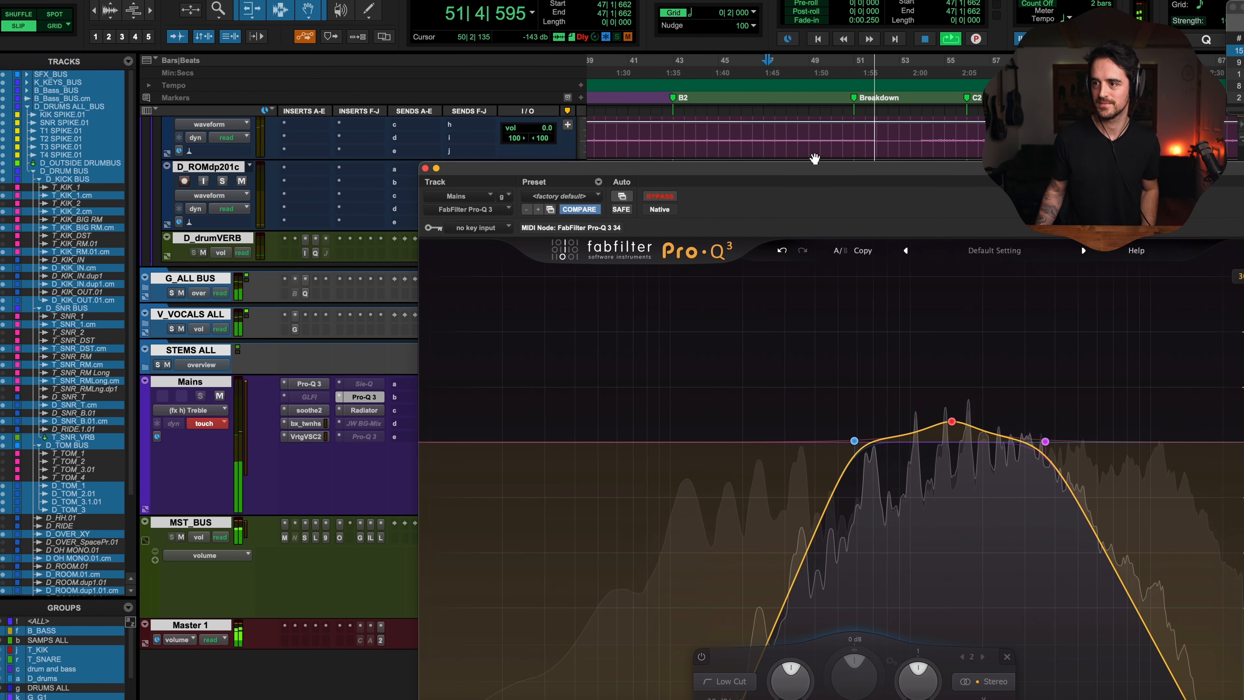
{"action": "key", "text": "space"}
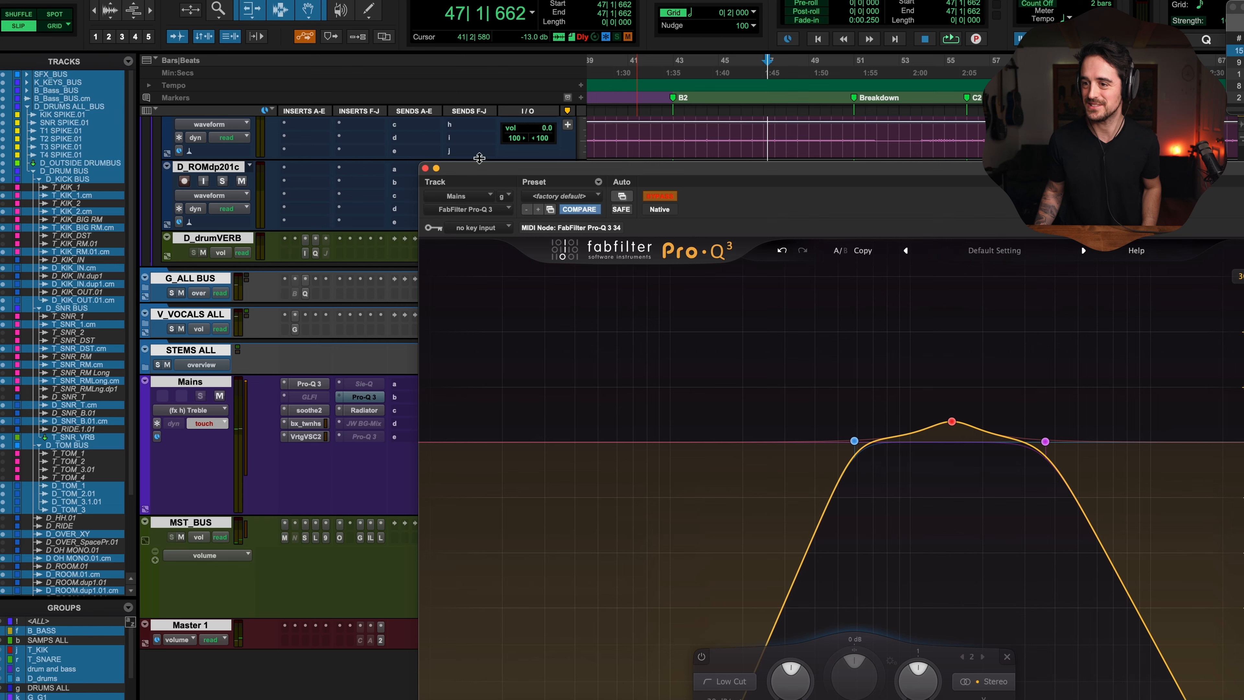
Step: Close the plugin window and display the Master Bypass automation lane on the Mains track
{"action": "left_click", "coordinate": [437, 168]}
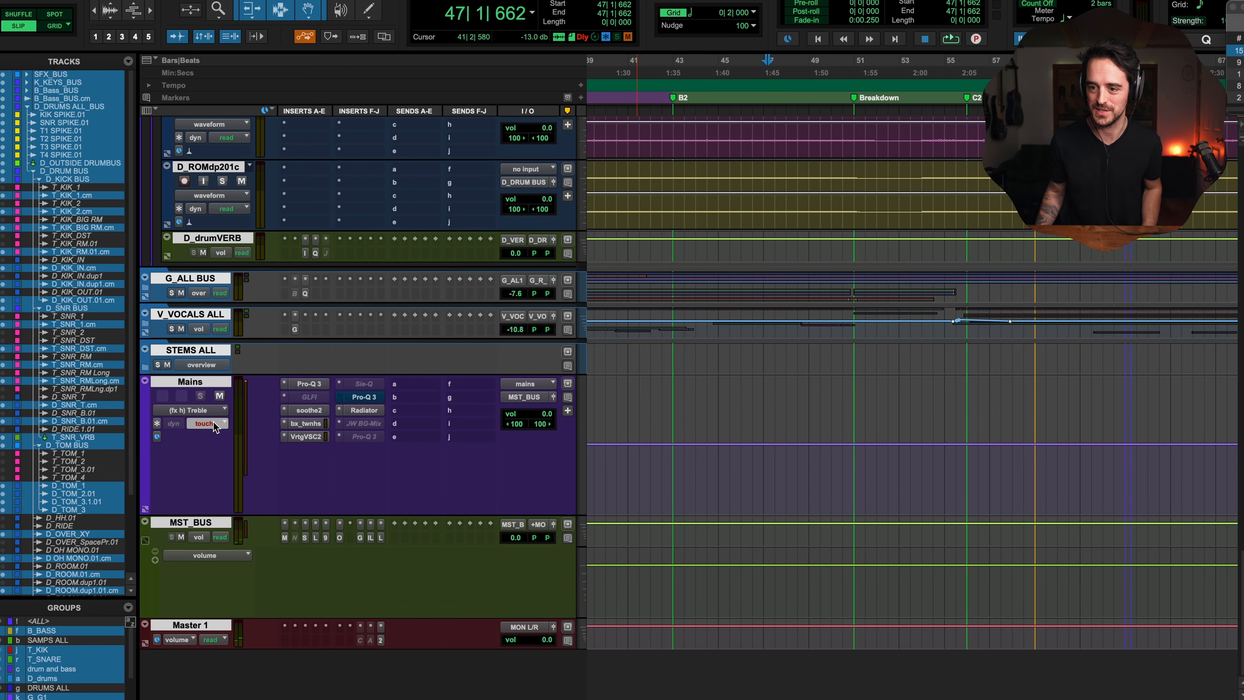
{"action": "left_click", "coordinate": [209, 411]}
{"action": "mouse_move", "coordinate": [234, 404]}
{"action": "left_click", "coordinate": [228, 399]}
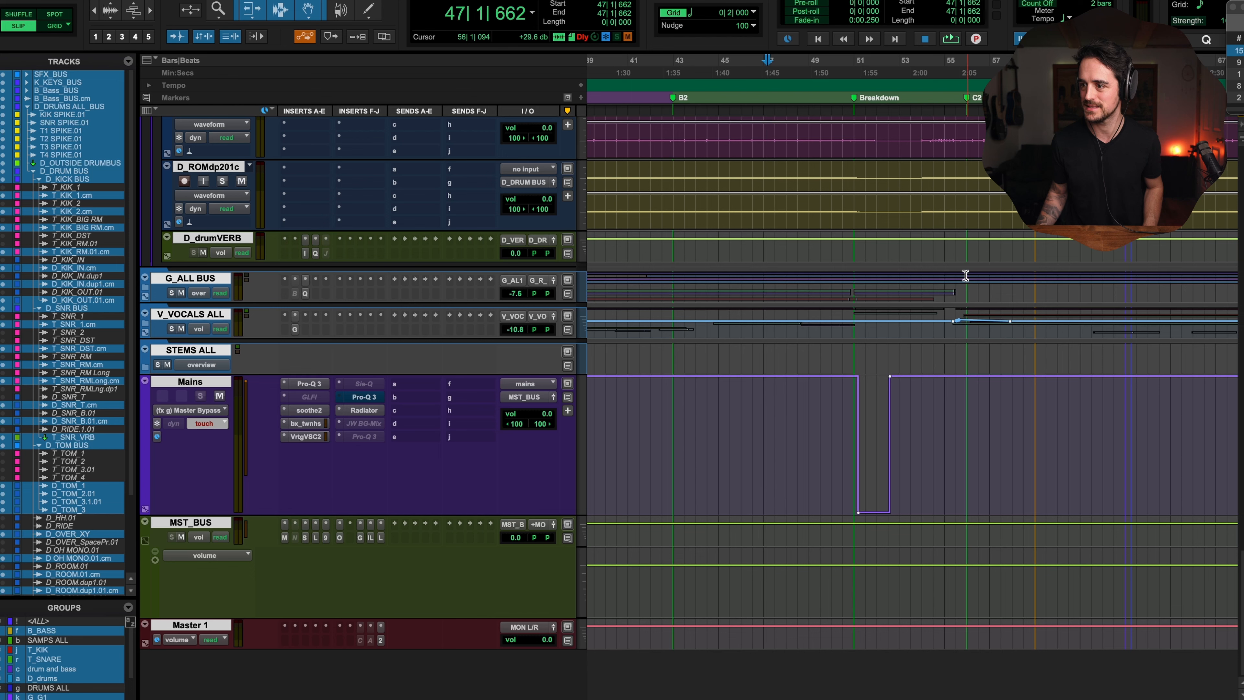
Step: Zoom in on the Master Bypass automation at the Breakdown marker and adjust the end of the bypassed section
{"action": "left_click", "coordinate": [853, 458]}
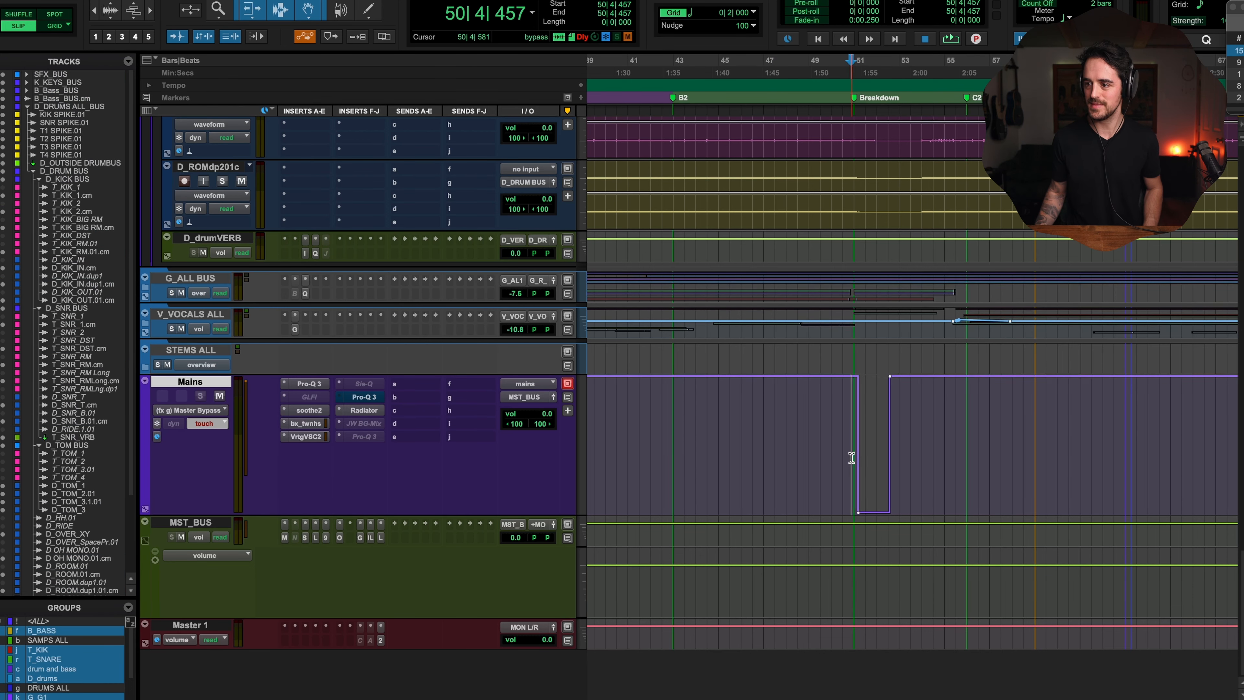
{"action": "key", "text": "t"}
{"action": "key", "text": "t"}
{"action": "key", "text": "t"}
{"action": "key", "text": "t"}
{"action": "left_click_drag", "start_coordinate": [1028, 512], "coordinate": [959, 512]}
Step: Play back the mix through the bypass transition into the Breakdown section
{"action": "key", "text": "space"}
{"action": "key", "text": "r"}
{"action": "key", "text": "r"}
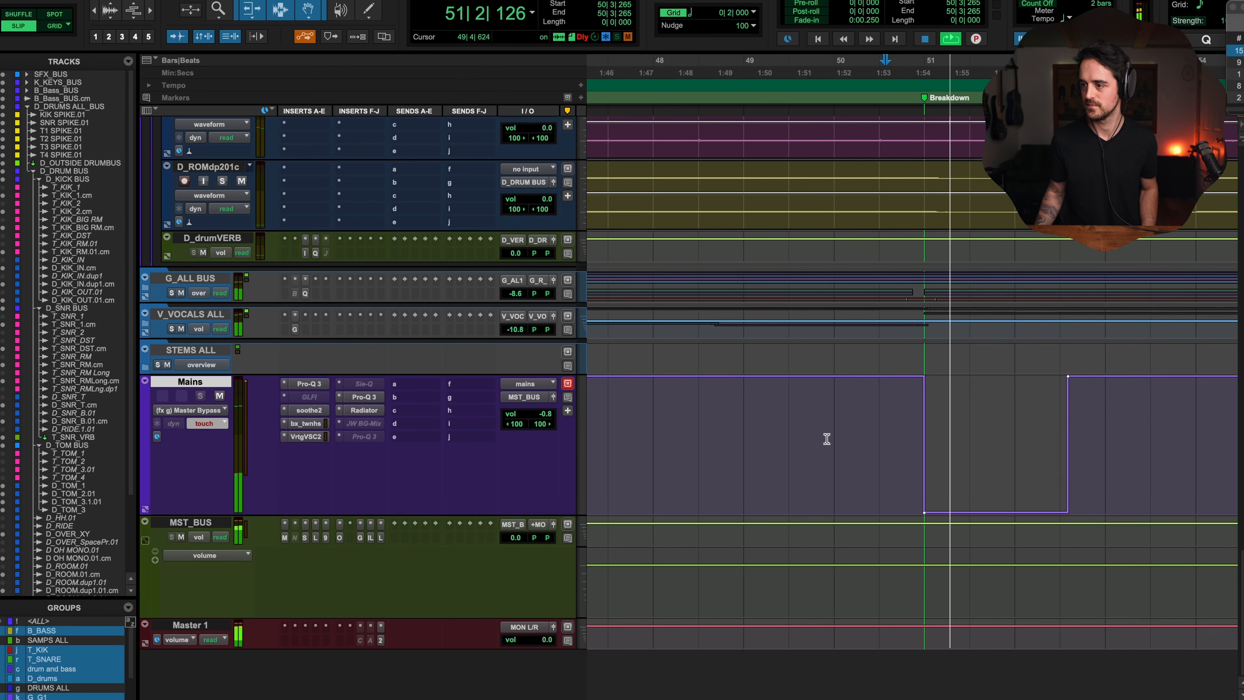
{"action": "key", "text": "r"}
{"action": "key", "text": "space"}
Step: Extend the bypassed section of the Master Bypass automation to end around bar 56
{"action": "key", "text": "r"}
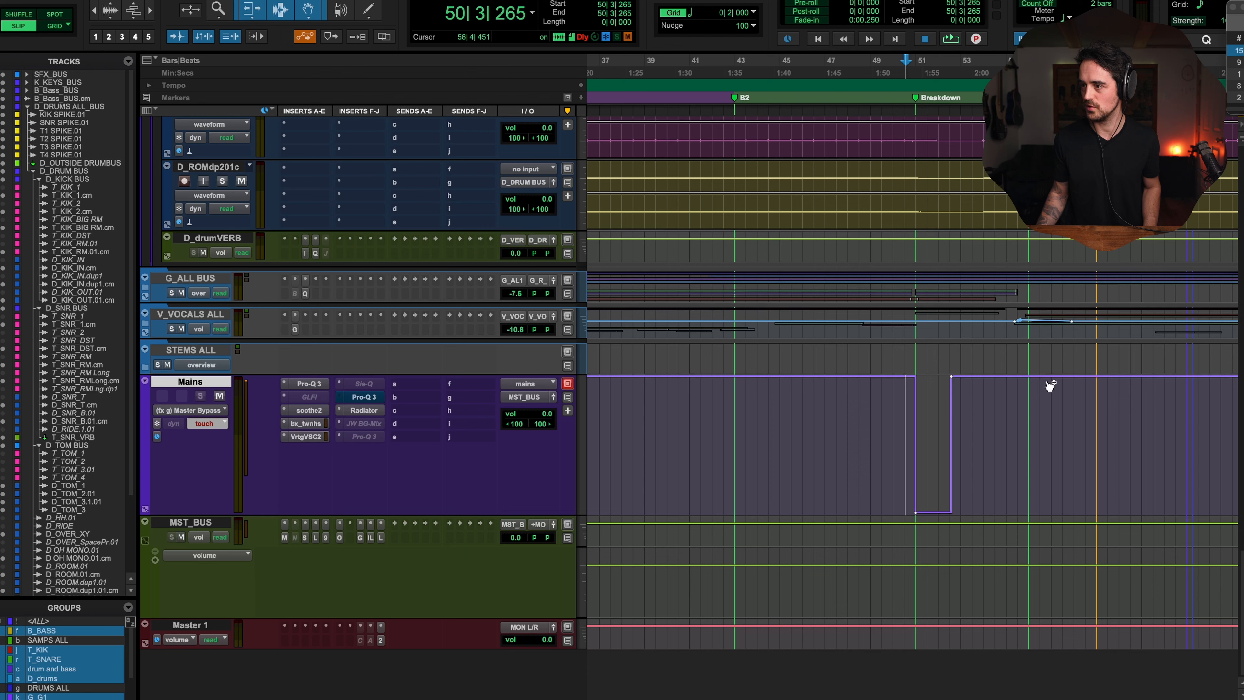
{"action": "left_click_drag", "start_coordinate": [965, 381], "coordinate": [978, 666]}
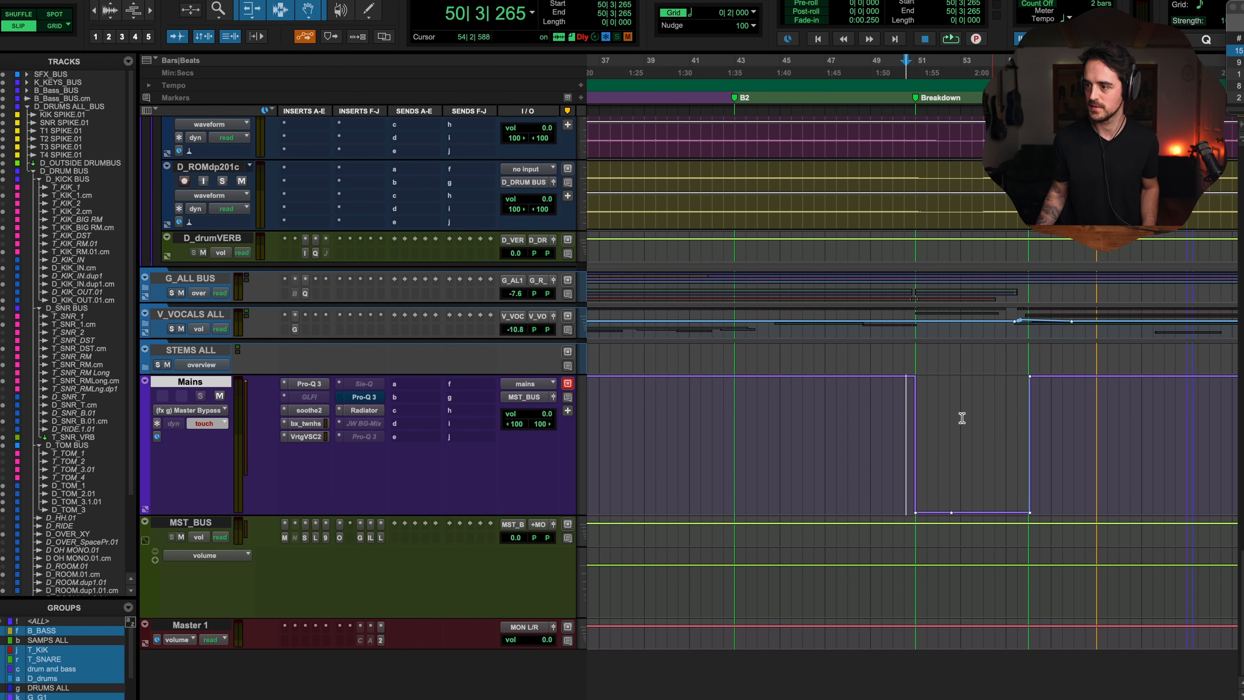
Step: Open the Mains track's Pro-Q 3 plugin window and reposition it over the edit window
{"action": "left_click", "coordinate": [364, 398]}
{"action": "left_click", "coordinate": [954, 441]}
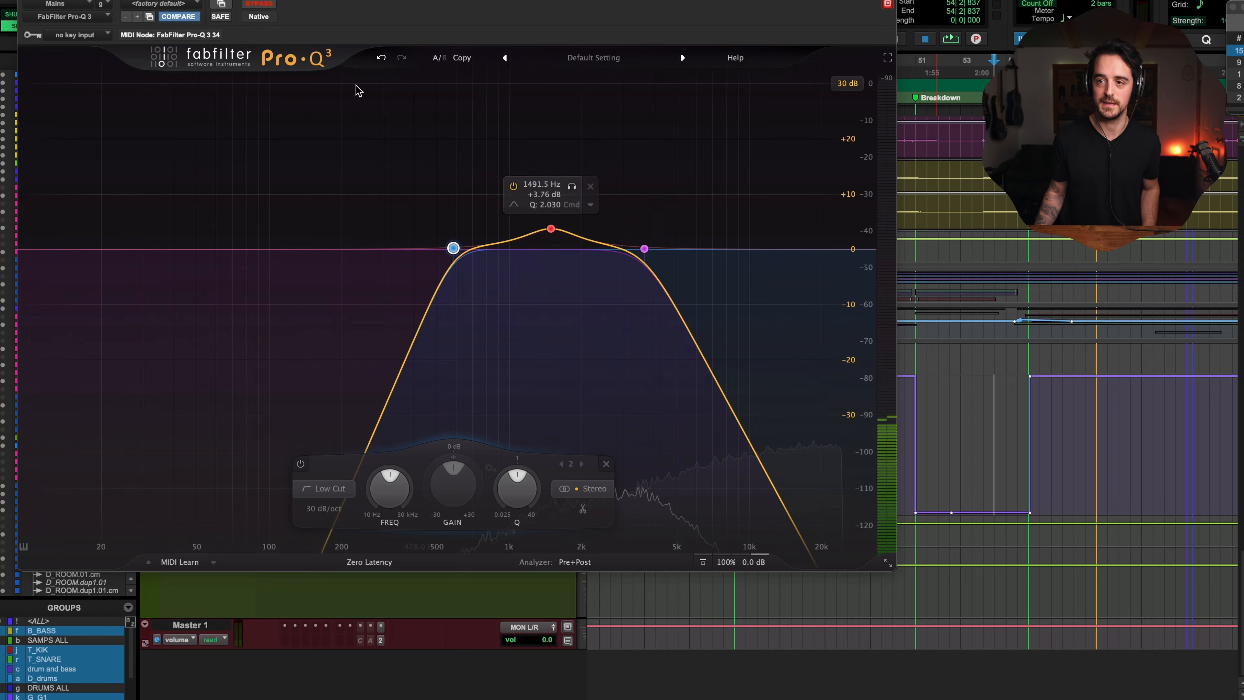
{"action": "left_click_drag", "start_coordinate": [397, 1], "coordinate": [577, 67]}
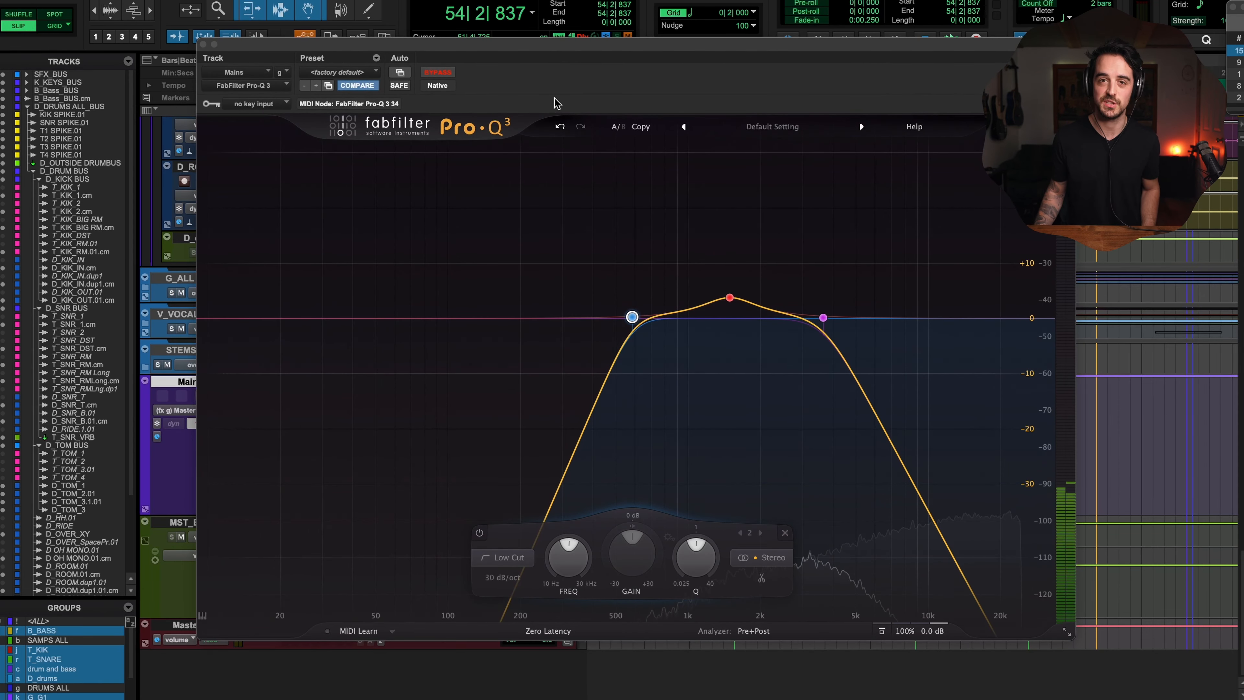
{"action": "left_click_drag", "start_coordinate": [615, 41], "coordinate": [767, 70]}
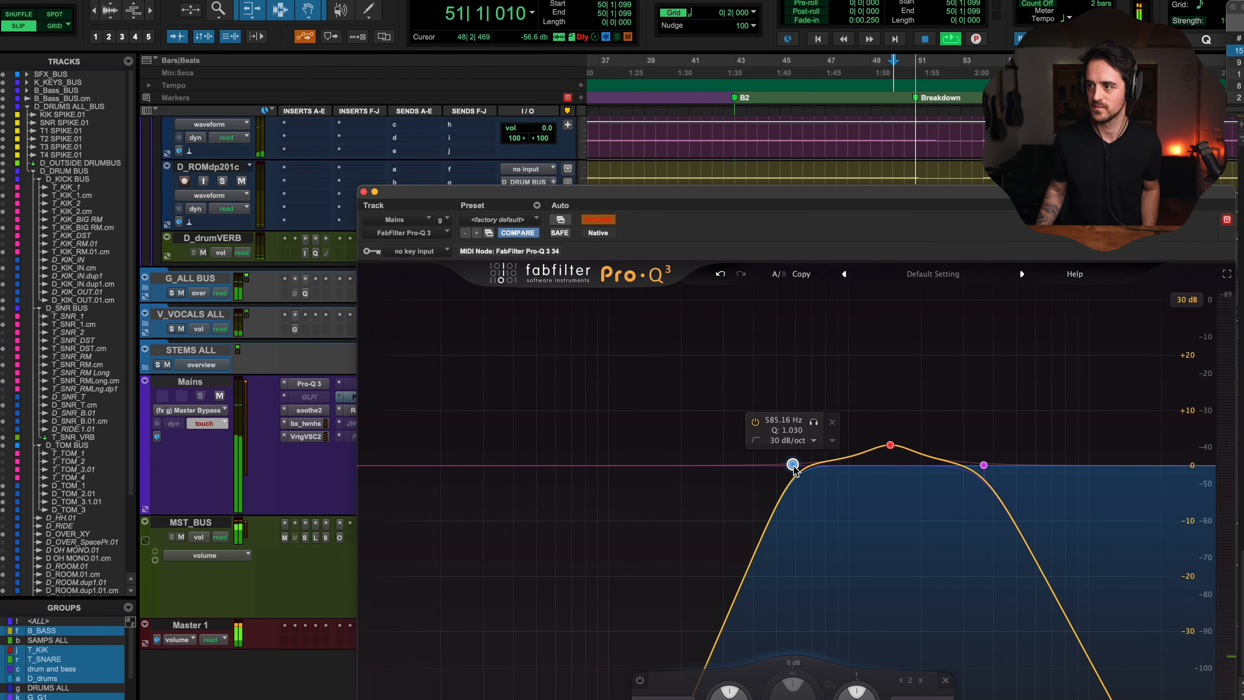
Step: Try sweeping the low cut down to 10 Hz, then undo it and stop playback
{"action": "left_click_drag", "start_coordinate": [793, 468], "coordinate": [341, 463]}
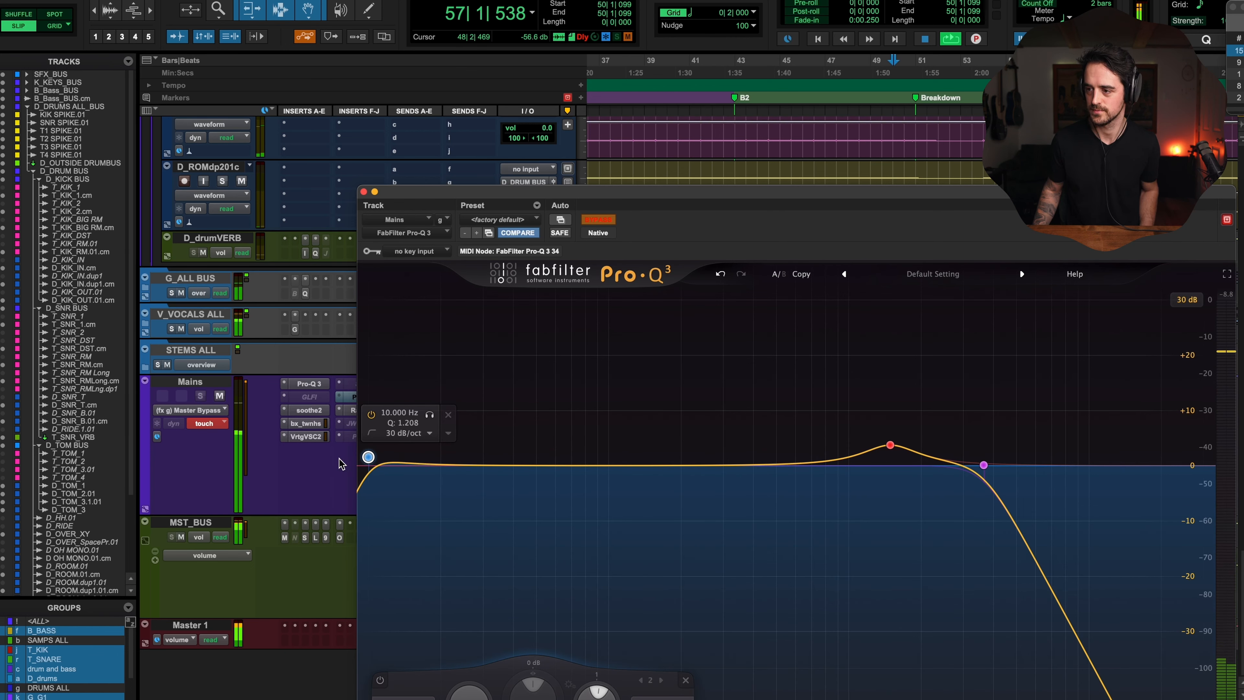
{"action": "key", "text": "super+z"}
{"action": "key", "text": "space"}
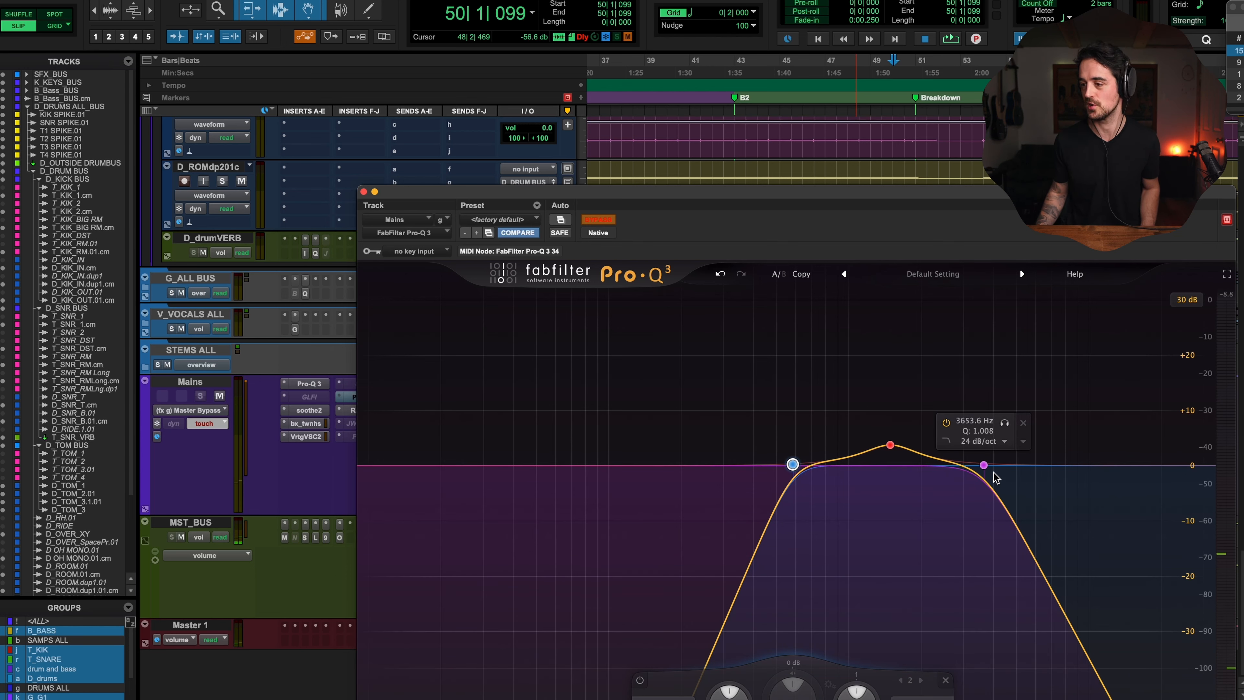
Step: Play the mix and sweep the high cut up to 30000 Hz to write its automation
{"action": "left_click", "coordinate": [983, 464]}
{"action": "key", "text": "space"}
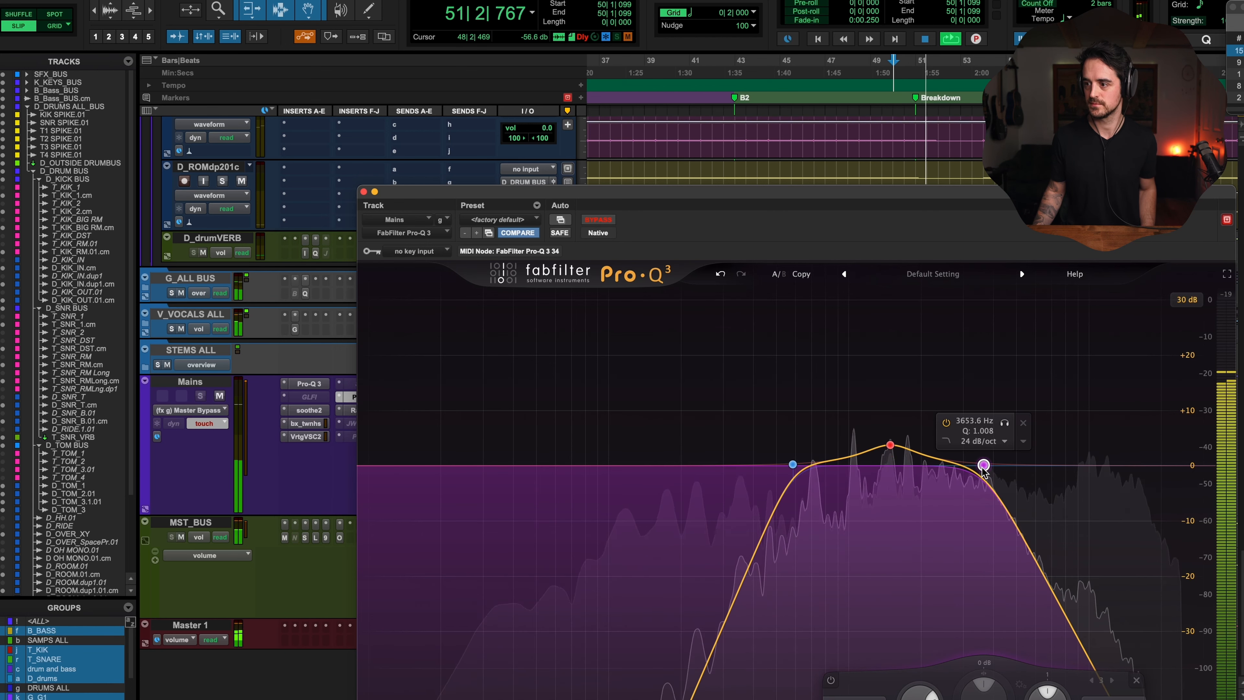
{"action": "left_click_drag", "start_coordinate": [983, 467], "coordinate": [1219, 465]}
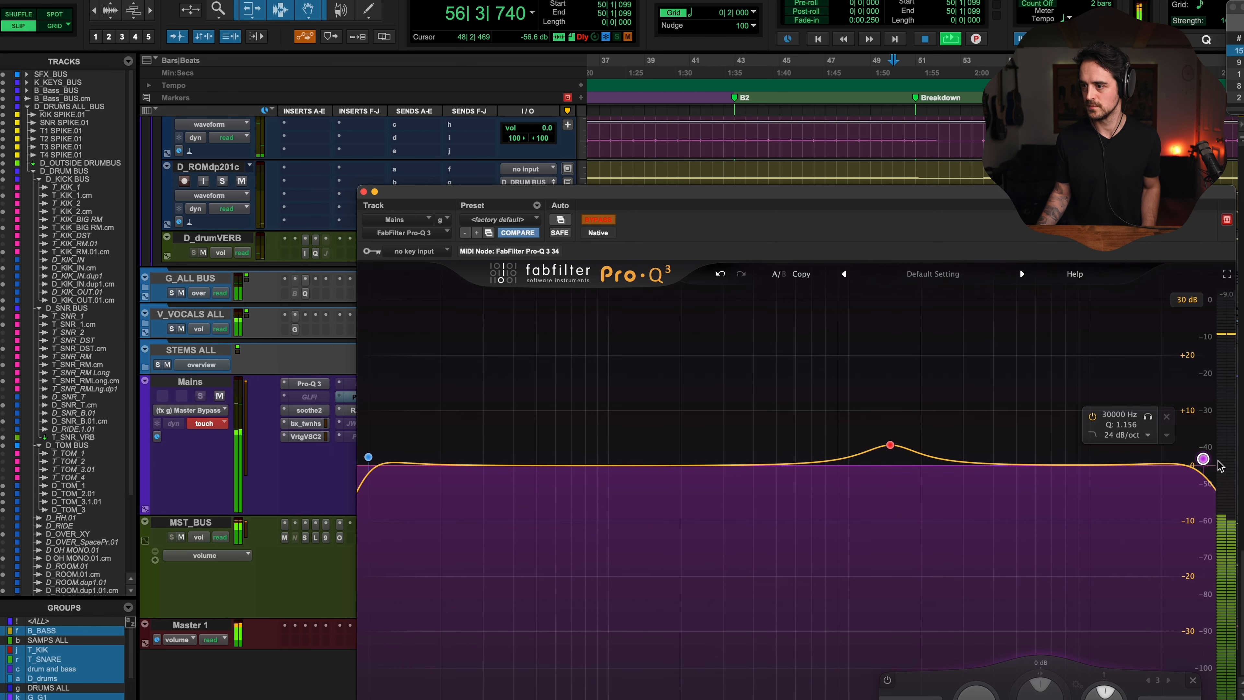
{"action": "key", "text": "space"}
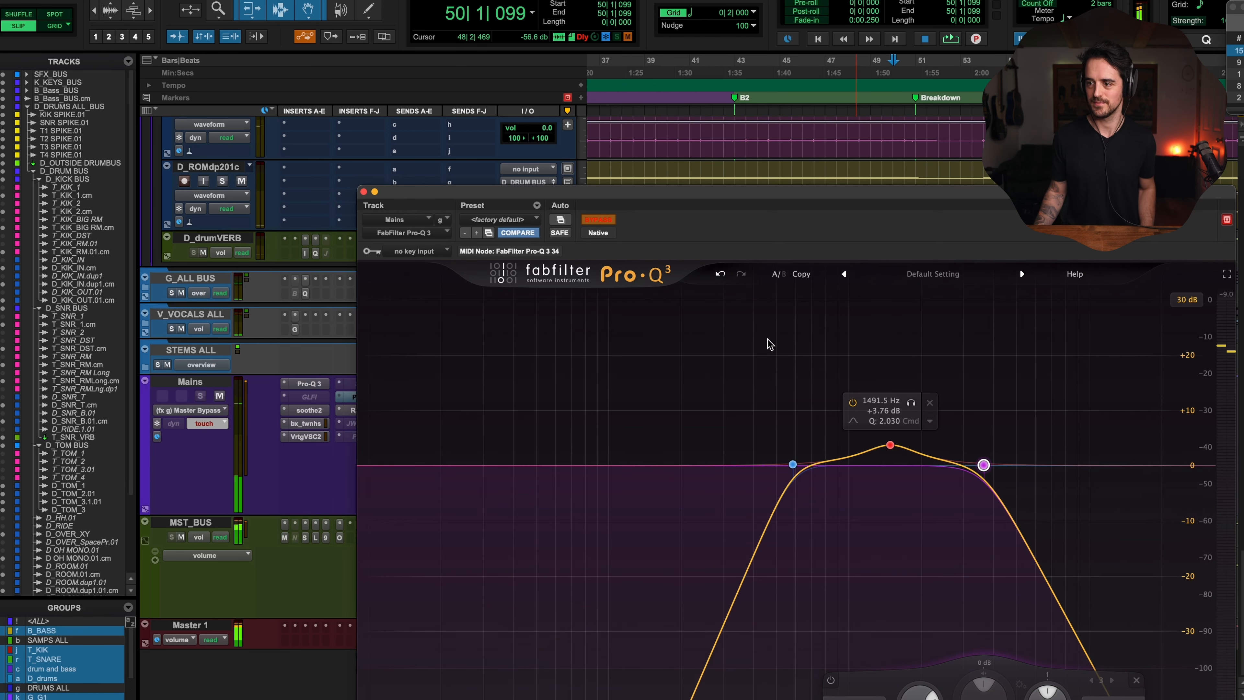
Step: Narrow the bell band's Q and move it to about 1649 Hz, +2.58 dB during playback
{"action": "scroll", "coordinate": [893, 448], "scroll_direction": "up", "scroll_amount": 5}
{"action": "mouse_move", "coordinate": [892, 448]}
{"action": "left_mouse_down"}
{"action": "mouse_move", "coordinate": [884, 417]}
{"action": "mouse_move", "coordinate": [799, 343]}
{"action": "mouse_move", "coordinate": [885, 397]}
{"action": "mouse_move", "coordinate": [902, 453]}
{"action": "left_mouse_up"}
{"action": "key", "text": "space"}
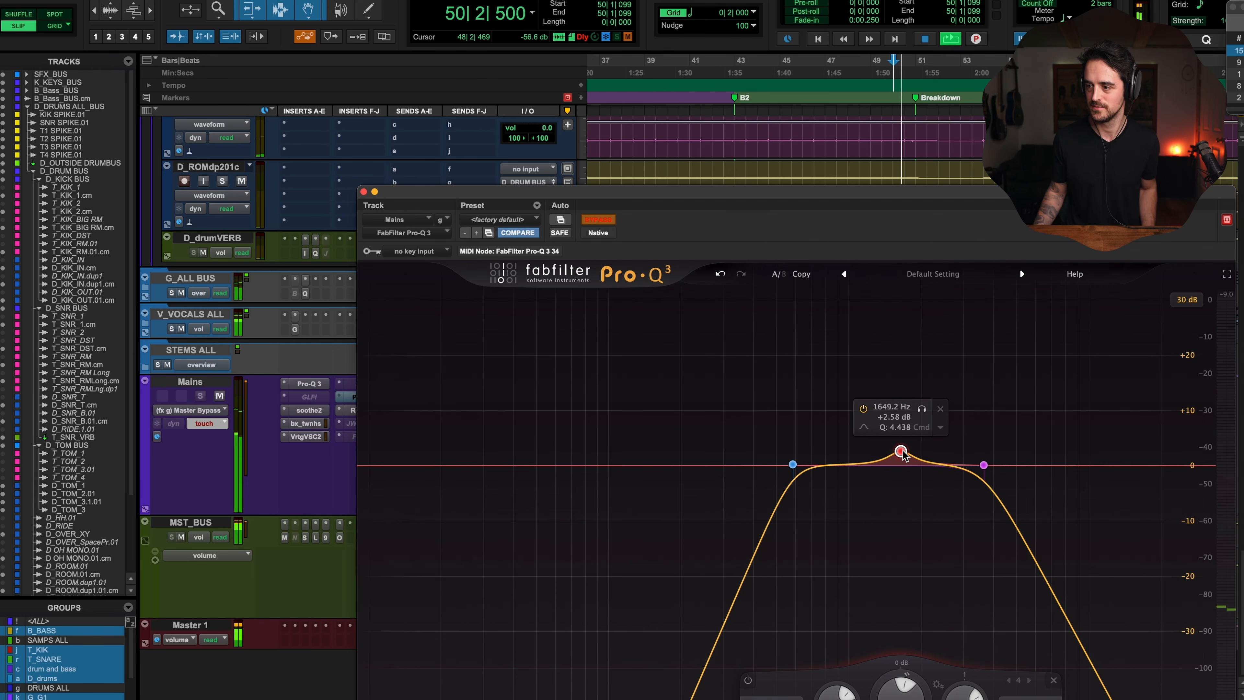
{"action": "mouse_move", "coordinate": [903, 454]}
{"action": "left_mouse_down"}
{"action": "mouse_move", "coordinate": [905, 408]}
{"action": "mouse_move", "coordinate": [941, 416]}
{"action": "mouse_move", "coordinate": [925, 425]}
{"action": "mouse_move", "coordinate": [833, 395]}
{"action": "mouse_move", "coordinate": [789, 395]}
{"action": "mouse_move", "coordinate": [767, 417]}
{"action": "mouse_move", "coordinate": [784, 431]}
{"action": "mouse_move", "coordinate": [935, 430]}
{"action": "mouse_move", "coordinate": [980, 401]}
{"action": "mouse_move", "coordinate": [761, 392]}
{"action": "mouse_move", "coordinate": [708, 439]}
{"action": "mouse_move", "coordinate": [950, 400]}
{"action": "mouse_move", "coordinate": [724, 344]}
{"action": "mouse_move", "coordinate": [685, 472]}
{"action": "mouse_move", "coordinate": [750, 477]}
{"action": "mouse_move", "coordinate": [901, 449]}
{"action": "left_mouse_up"}
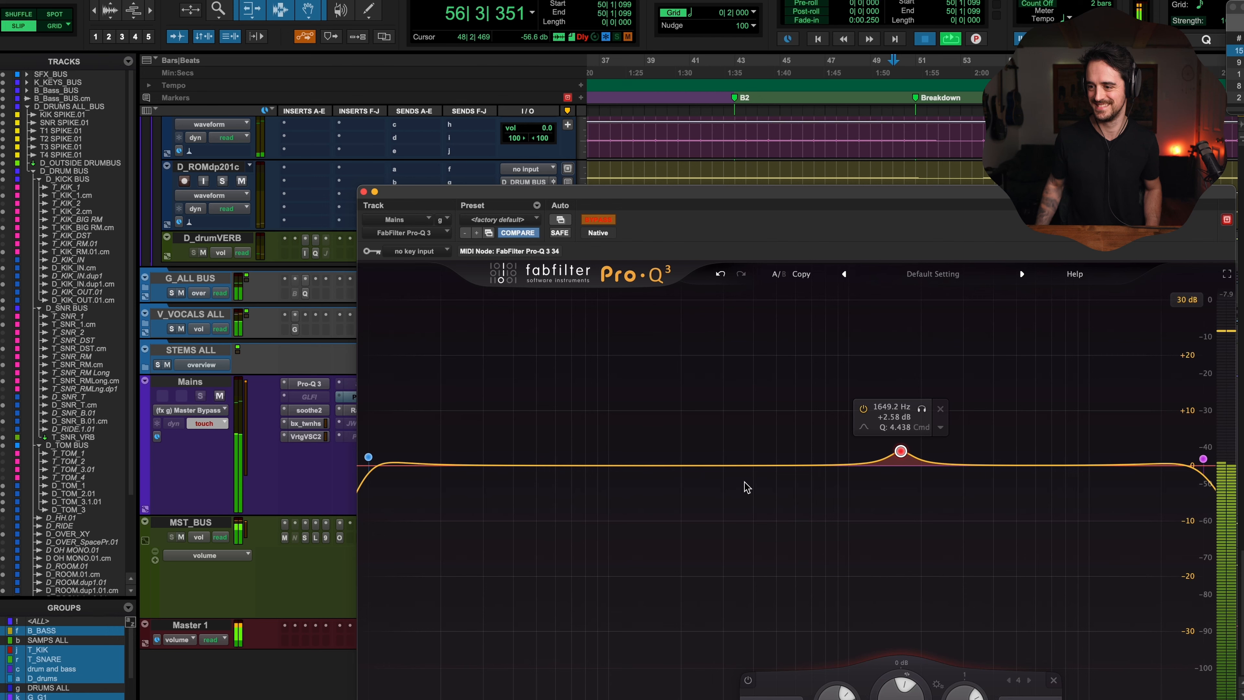
{"action": "key", "text": "space"}
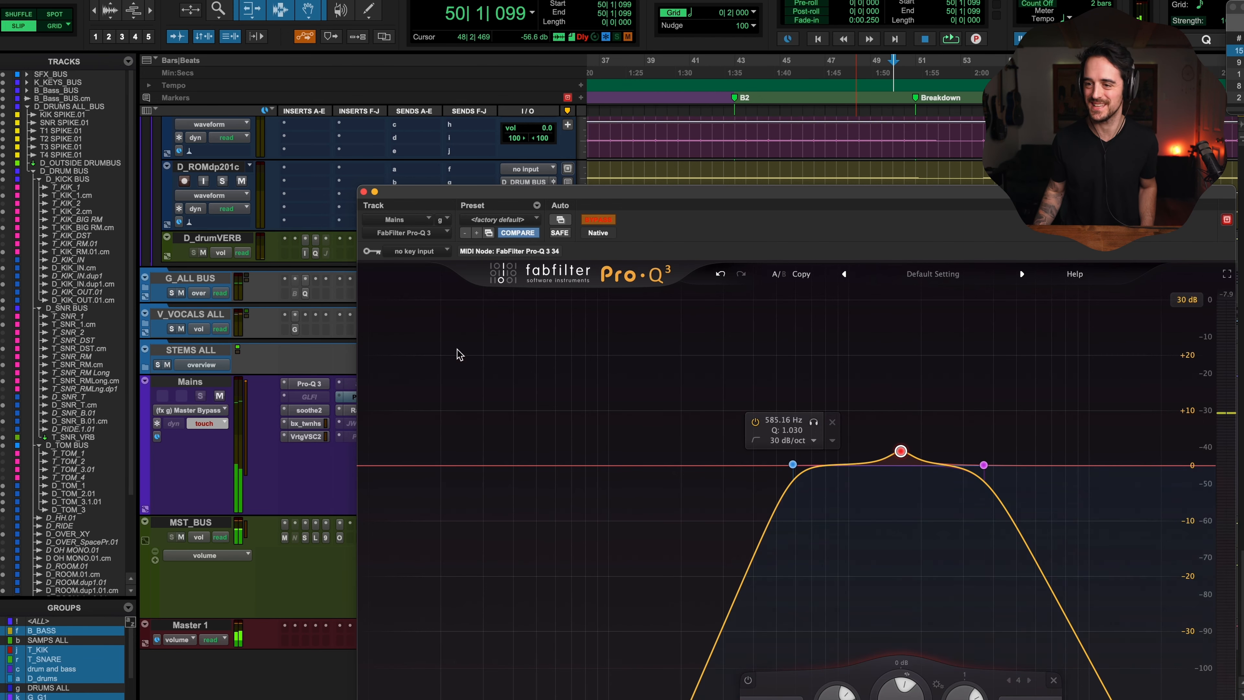
Step: Close and reopen the Pro-Q 3 window, set its size to Mini, and move it aside
{"action": "left_click", "coordinate": [363, 191]}
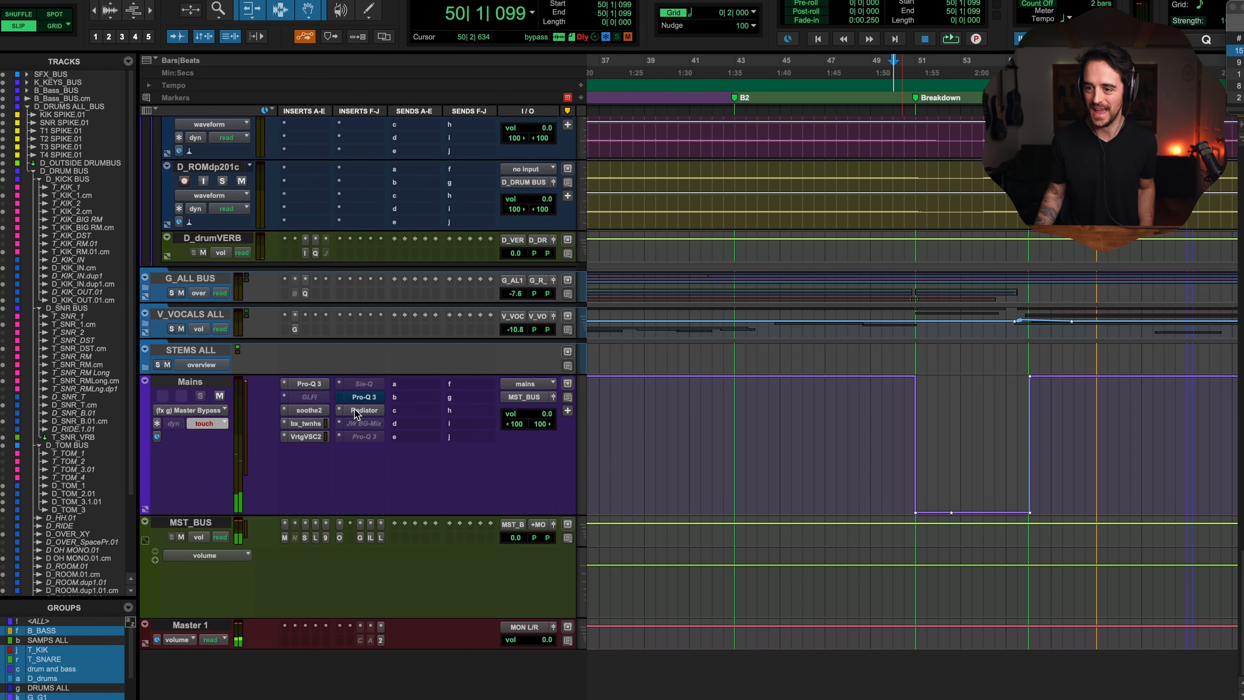
{"action": "left_click", "coordinate": [368, 400]}
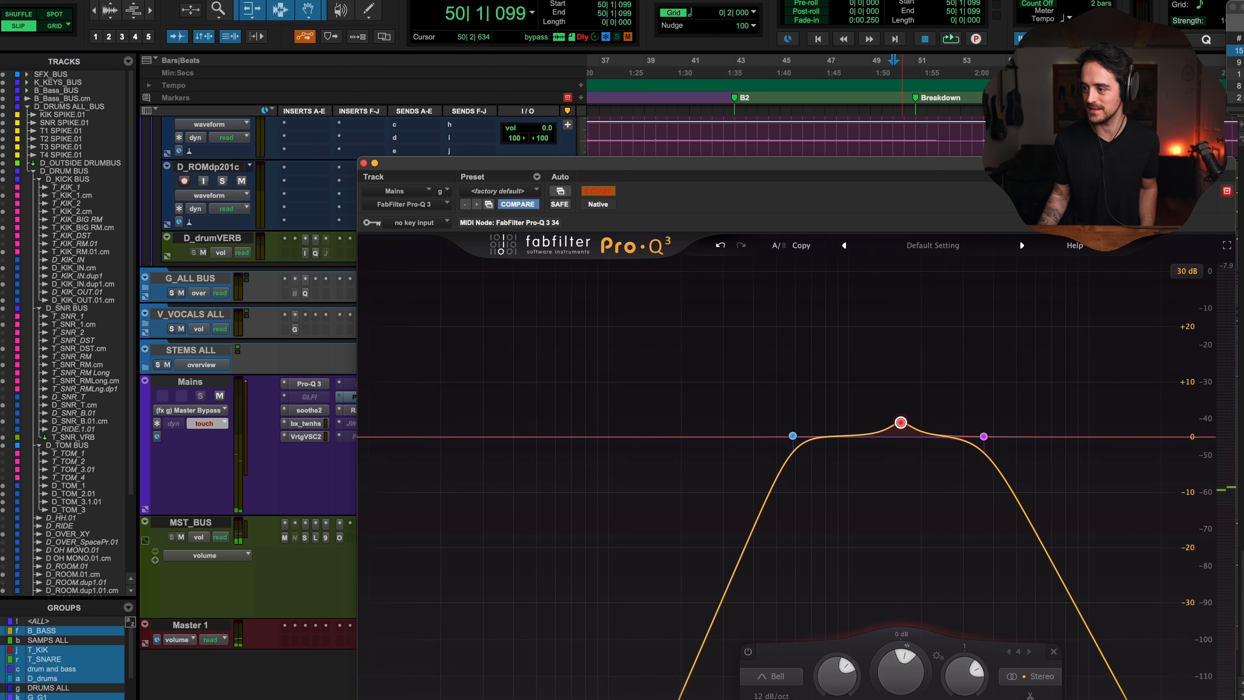
{"action": "left_click", "coordinate": [1231, 692]}
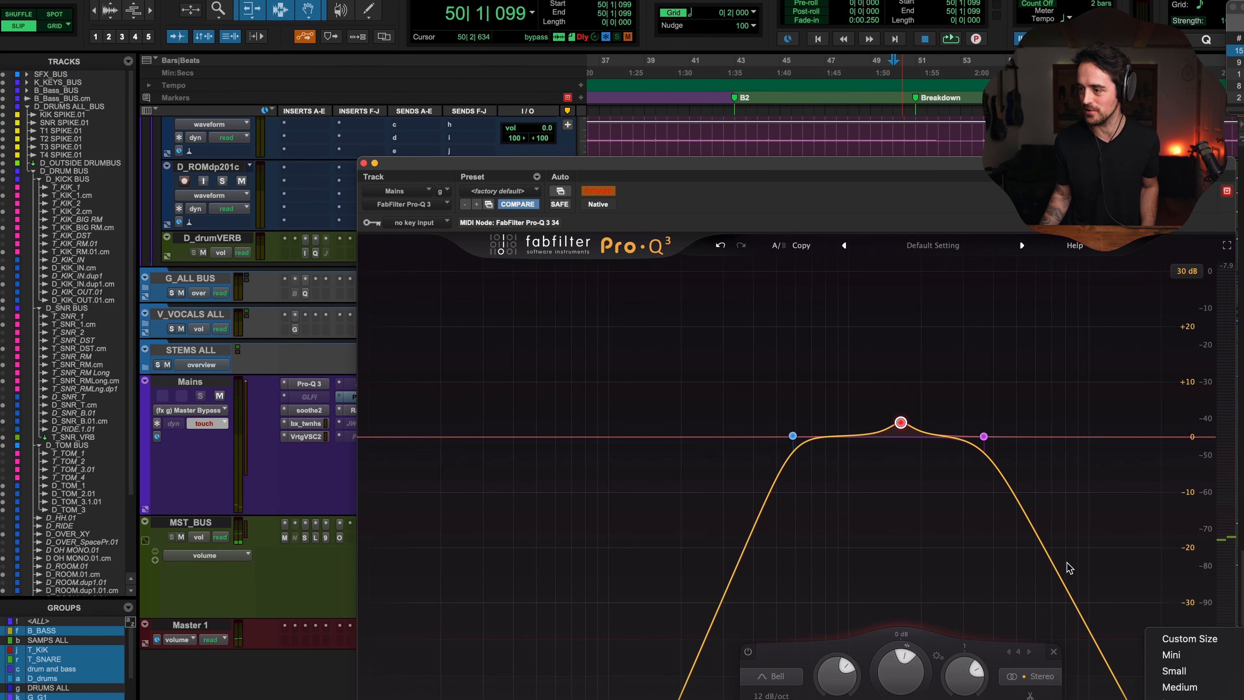
{"action": "left_click", "coordinate": [1206, 652]}
{"action": "left_click_drag", "start_coordinate": [724, 163], "coordinate": [983, 28]}
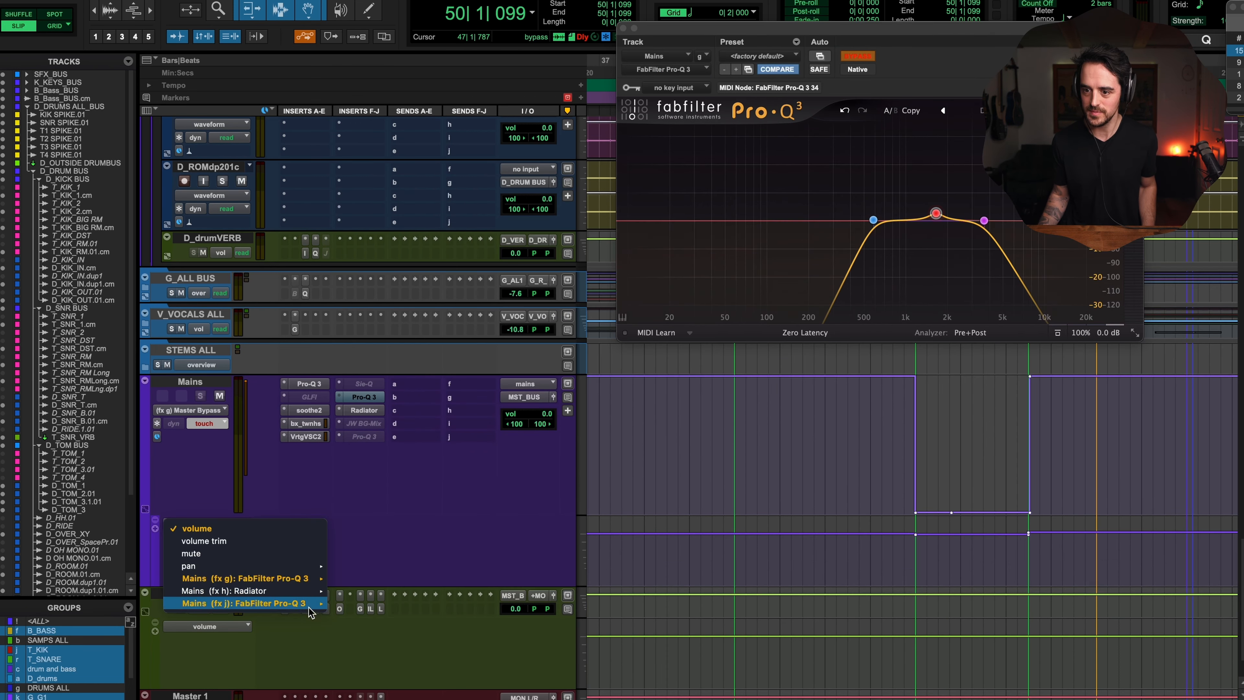
Step: Display the Band 4 Gain automation lane on the Mains track and briefly select the bypass automation section
{"action": "mouse_move", "coordinate": [313, 578]}
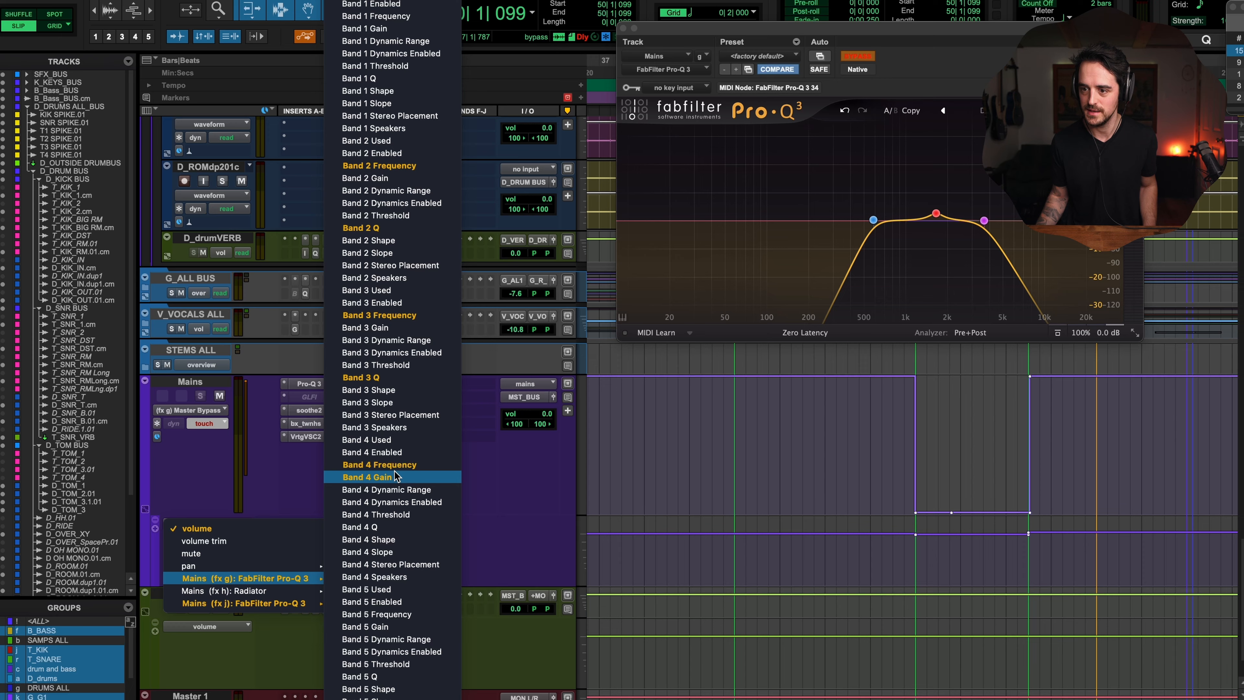
{"action": "left_click", "coordinate": [396, 476]}
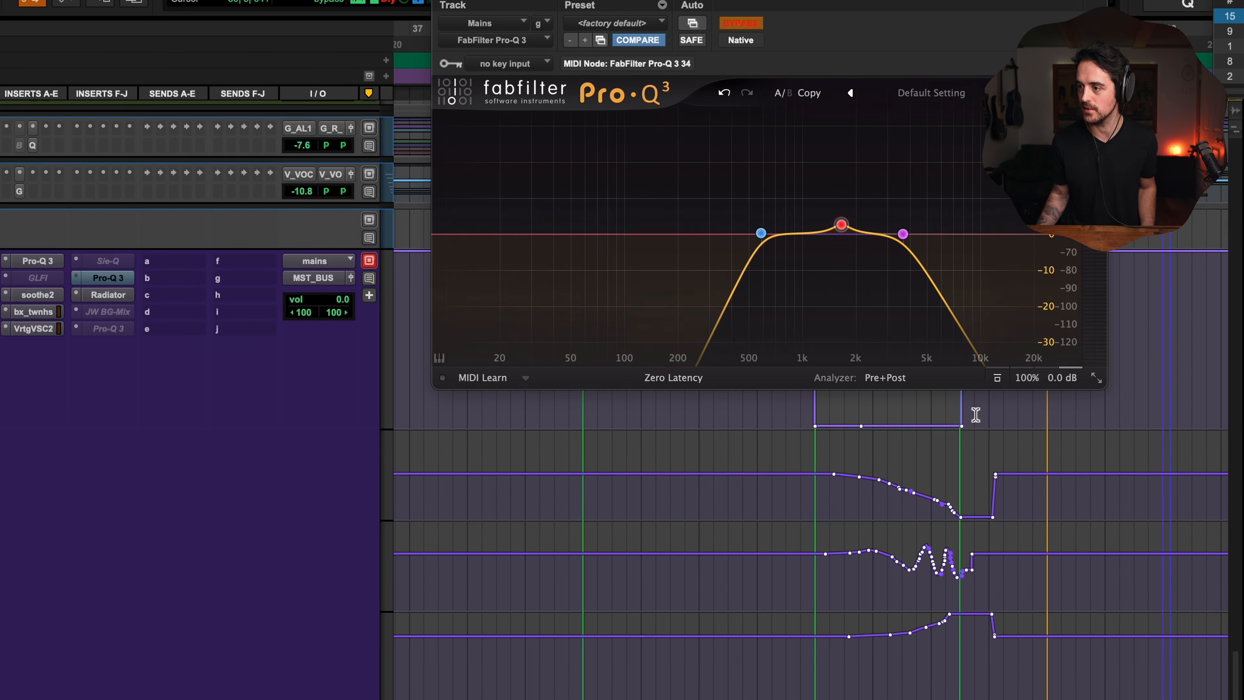
{"action": "left_click_drag", "start_coordinate": [976, 415], "coordinate": [771, 424]}
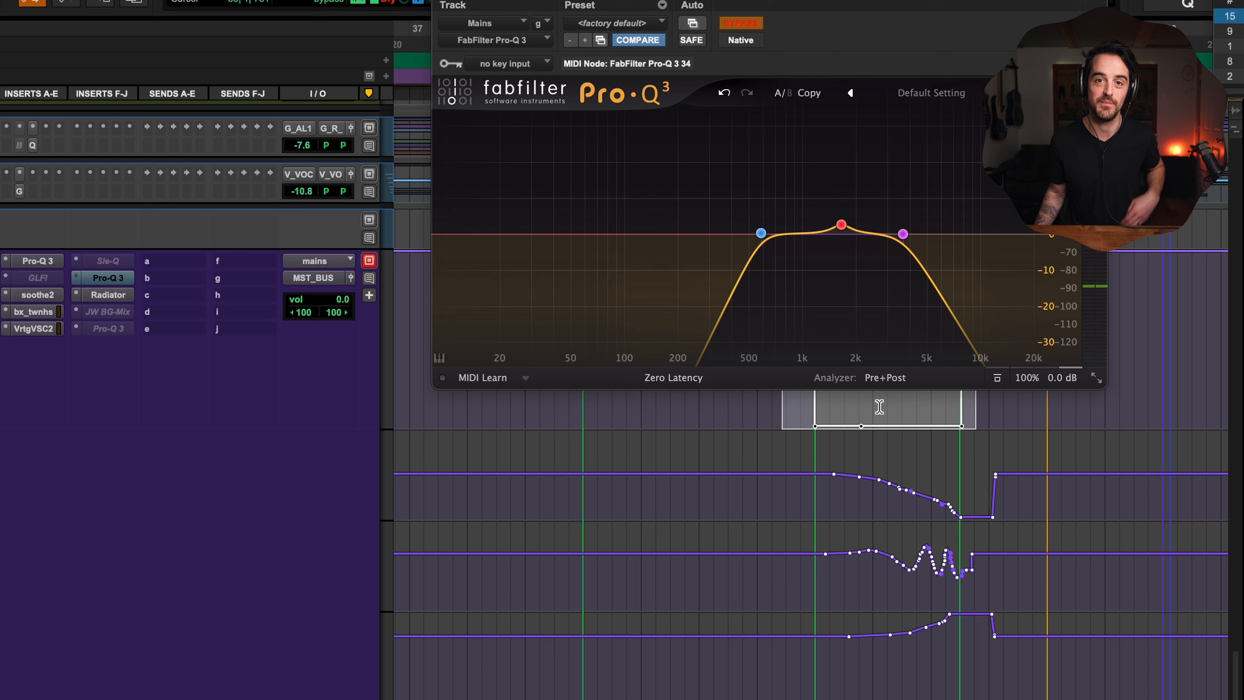
{"action": "left_click", "coordinate": [797, 416]}
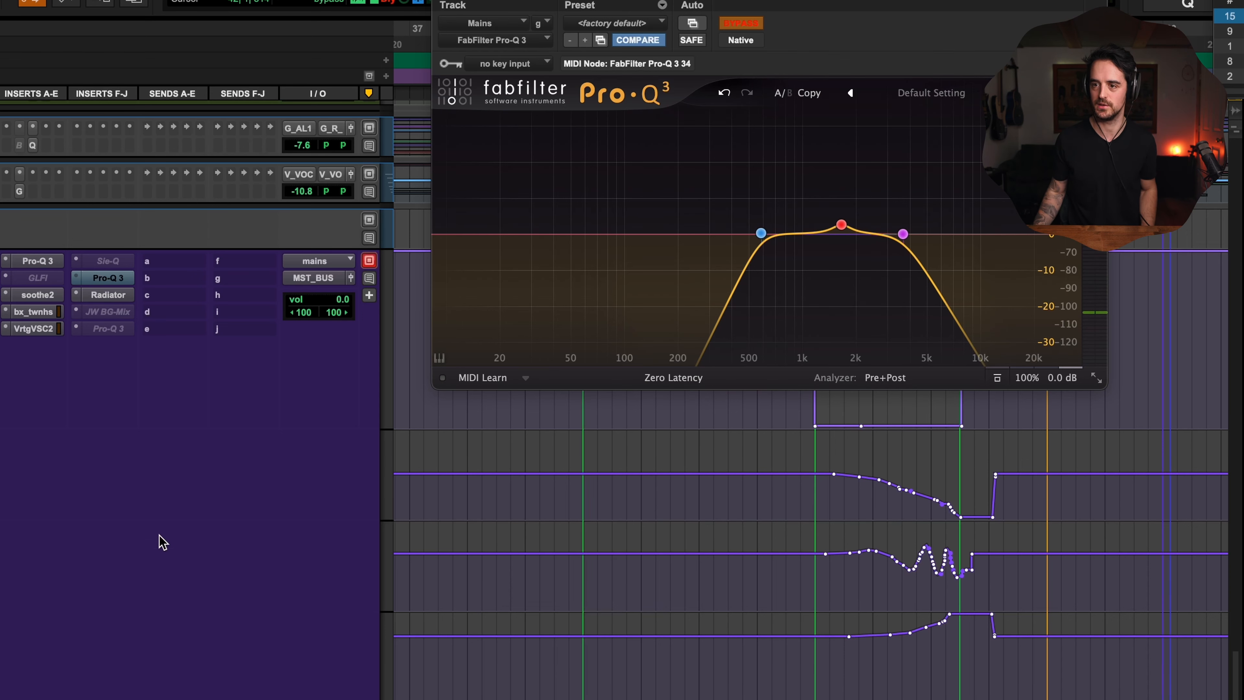
Step: Make all parameters of the first Pro-Q 3 insert automatable with the modifier shortcut and move its window
{"action": "left_click", "coordinate": [47, 265]}
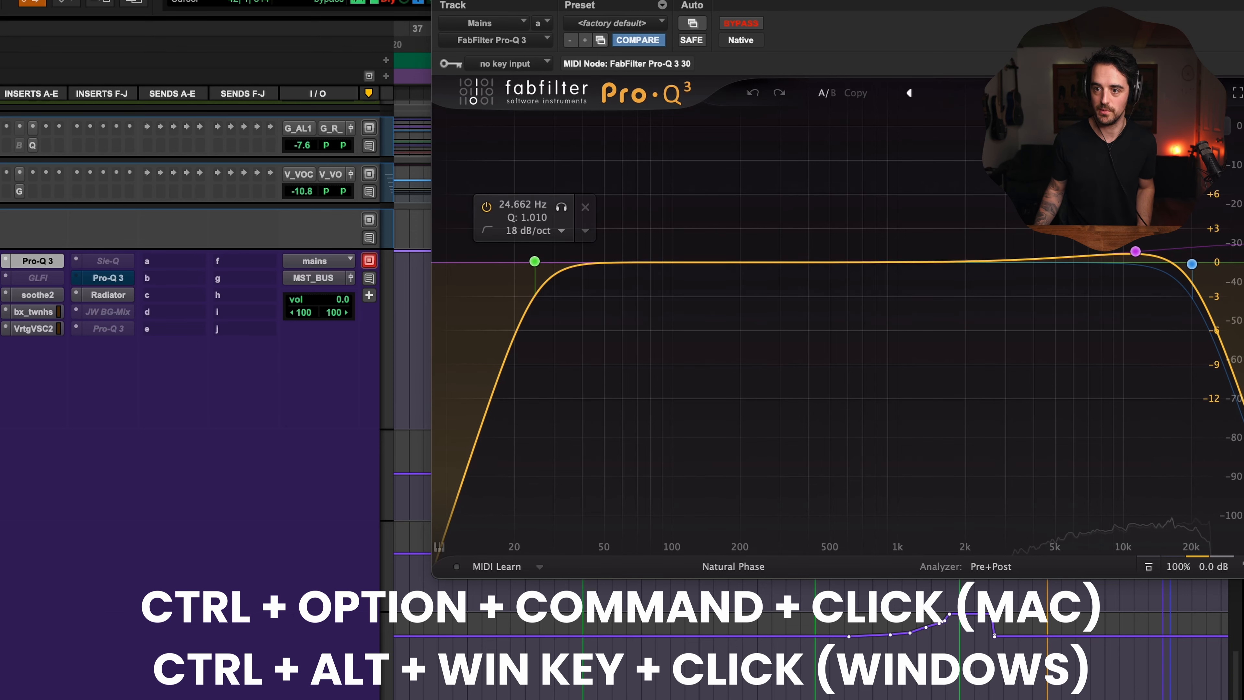
{"action": "left_click_drag", "start_coordinate": [882, 0], "coordinate": [754, 227]}
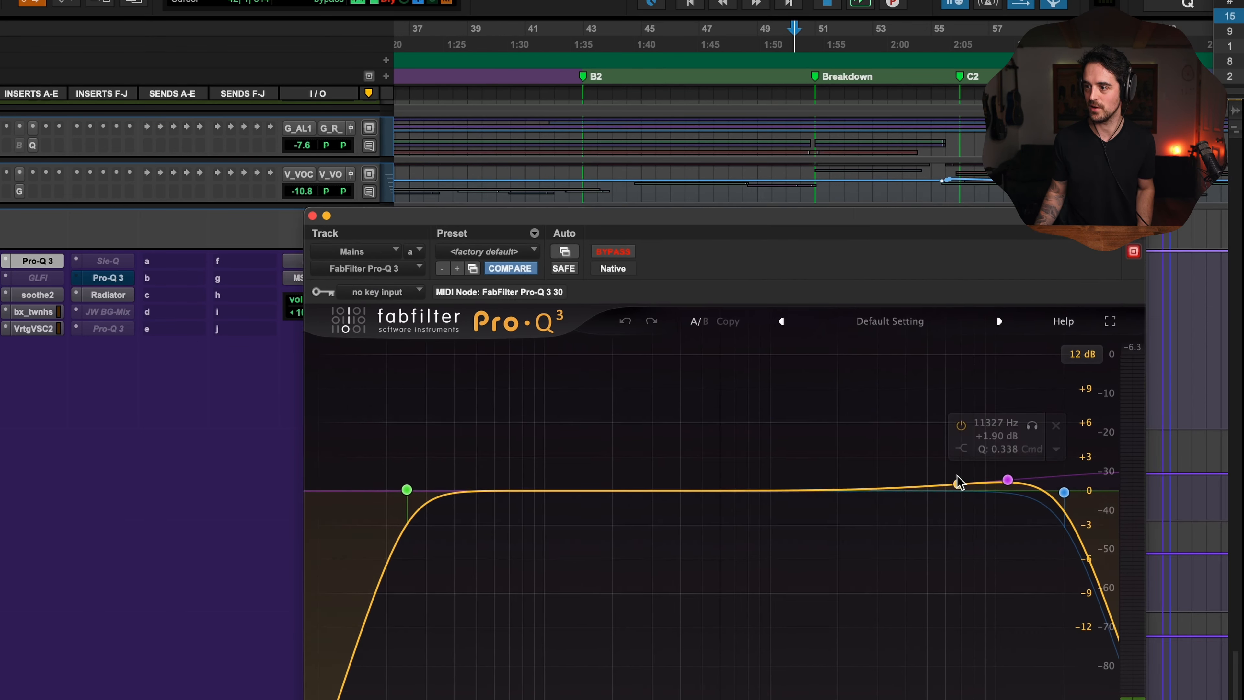
Step: Play from around bar 53 and raise the high shelf band to about 9622 Hz, +9.15 dB to write automation
{"action": "left_click", "coordinate": [880, 200]}
{"action": "key", "text": "space"}
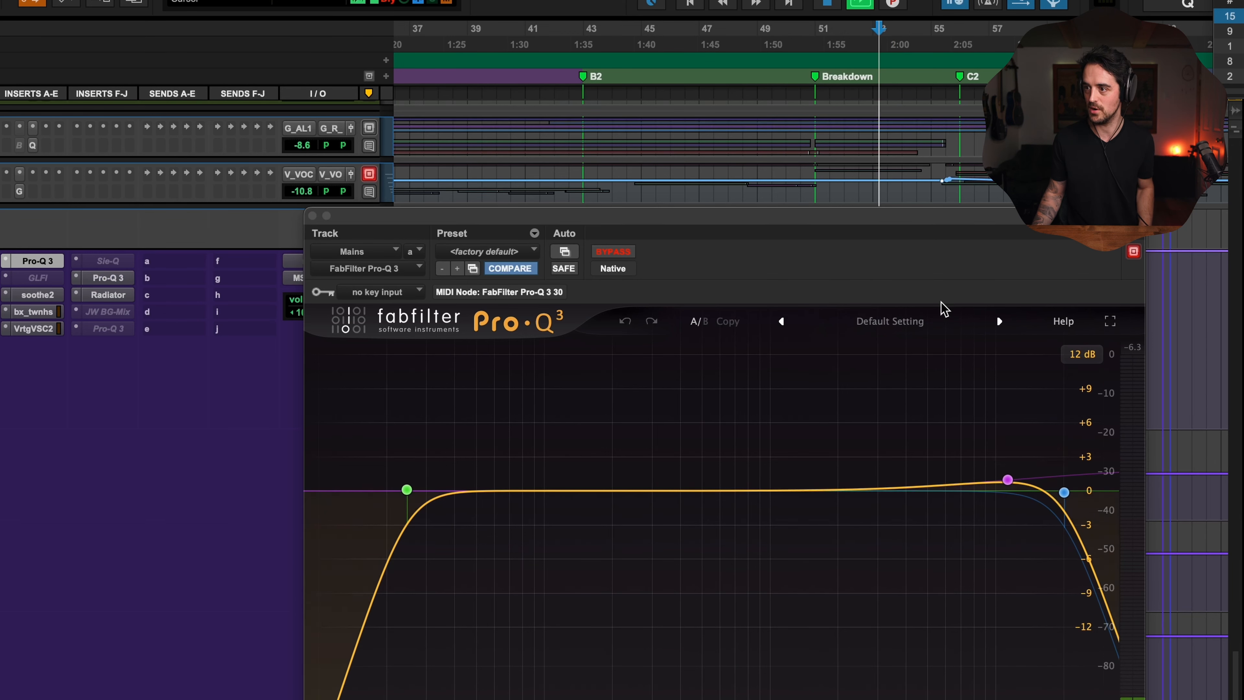
{"action": "mouse_move", "coordinate": [1007, 479]}
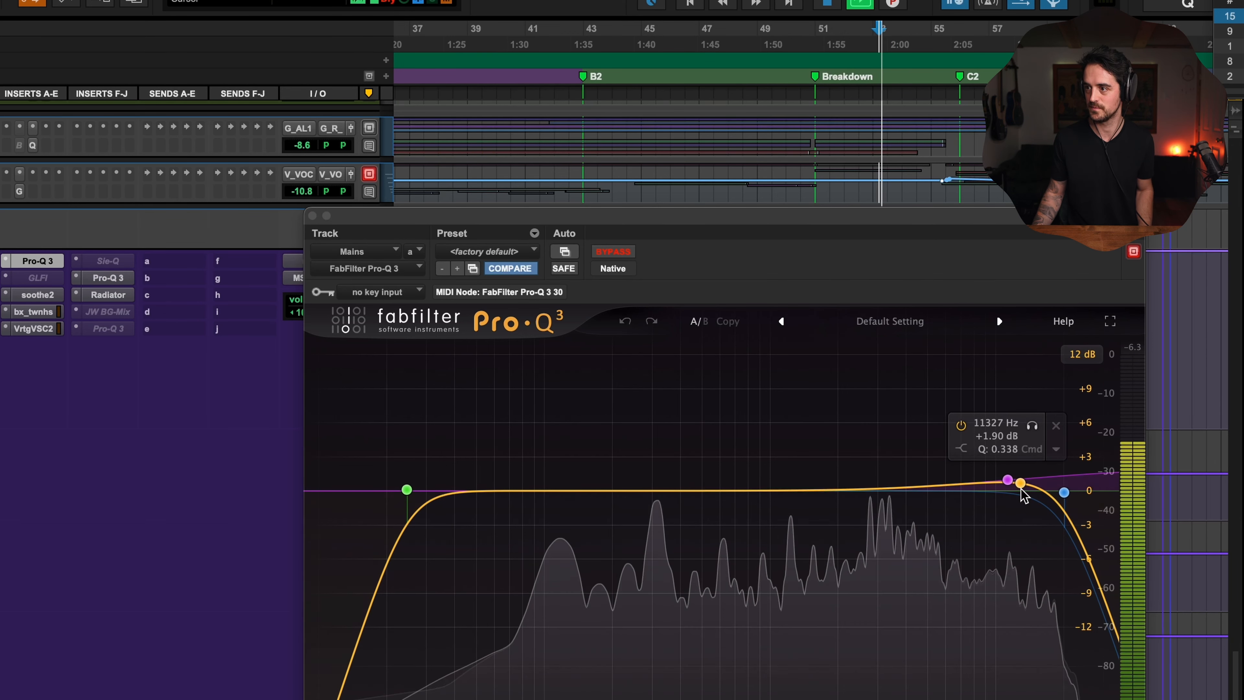
{"action": "left_click", "coordinate": [1006, 480]}
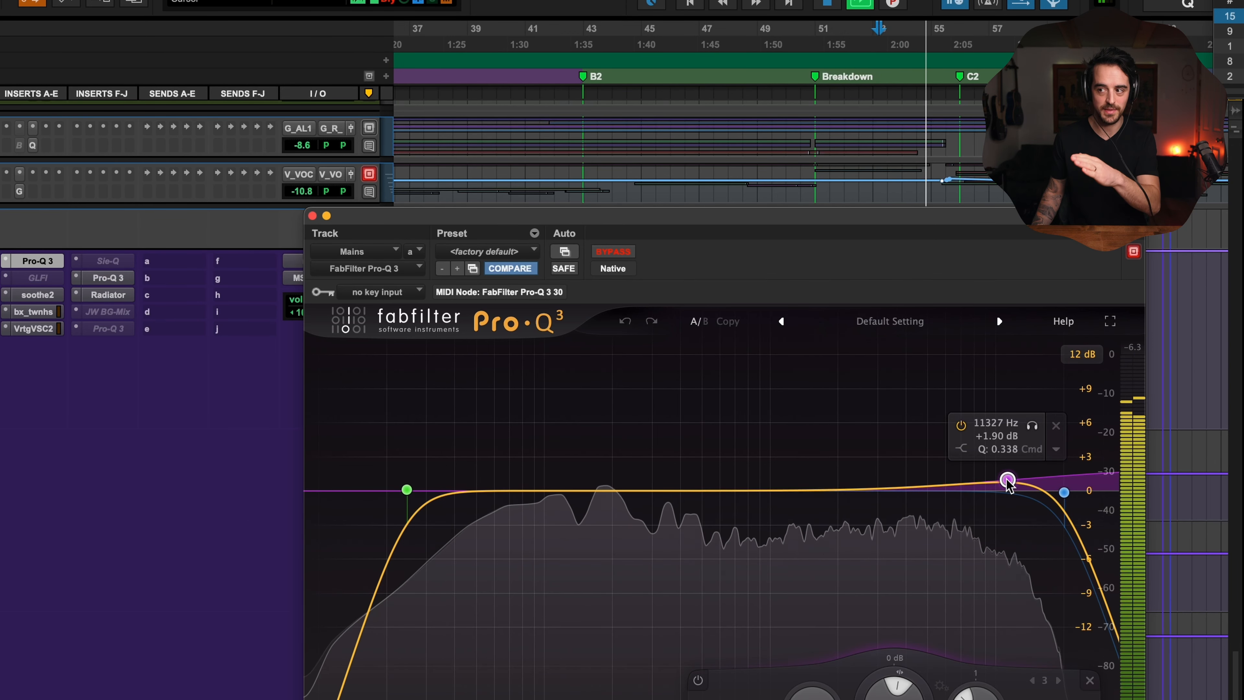
{"action": "left_click_drag", "start_coordinate": [1007, 481], "coordinate": [987, 378]}
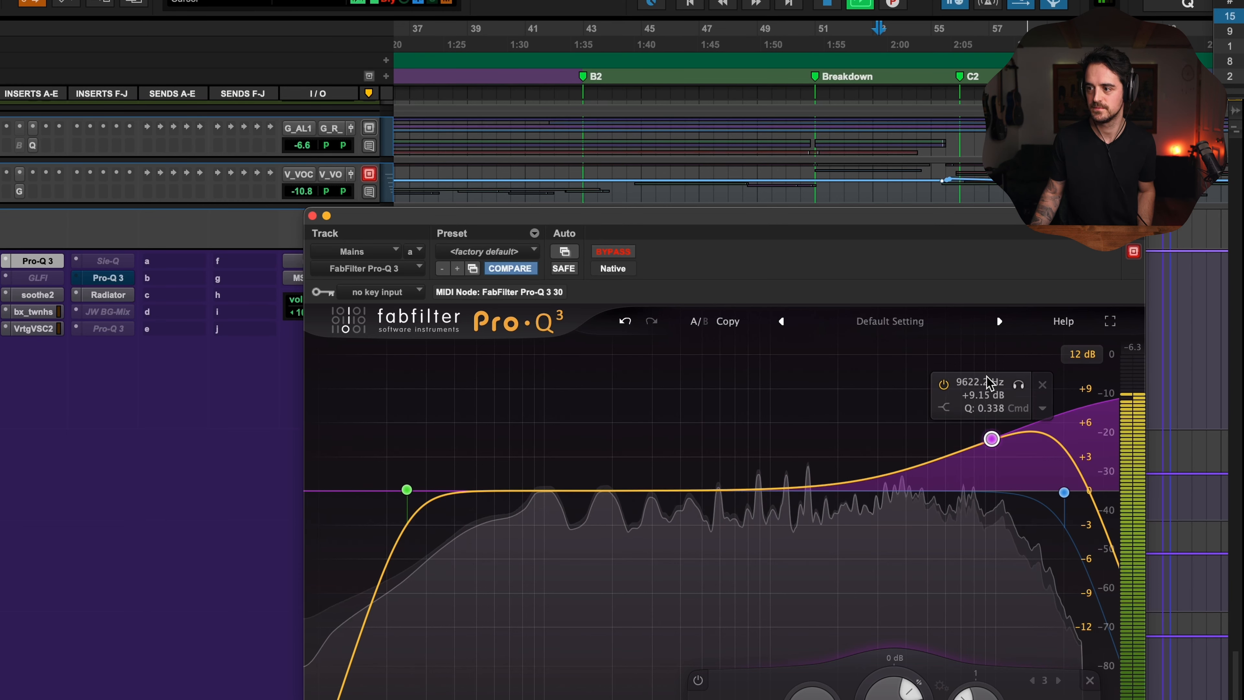
{"action": "key", "text": "space"}
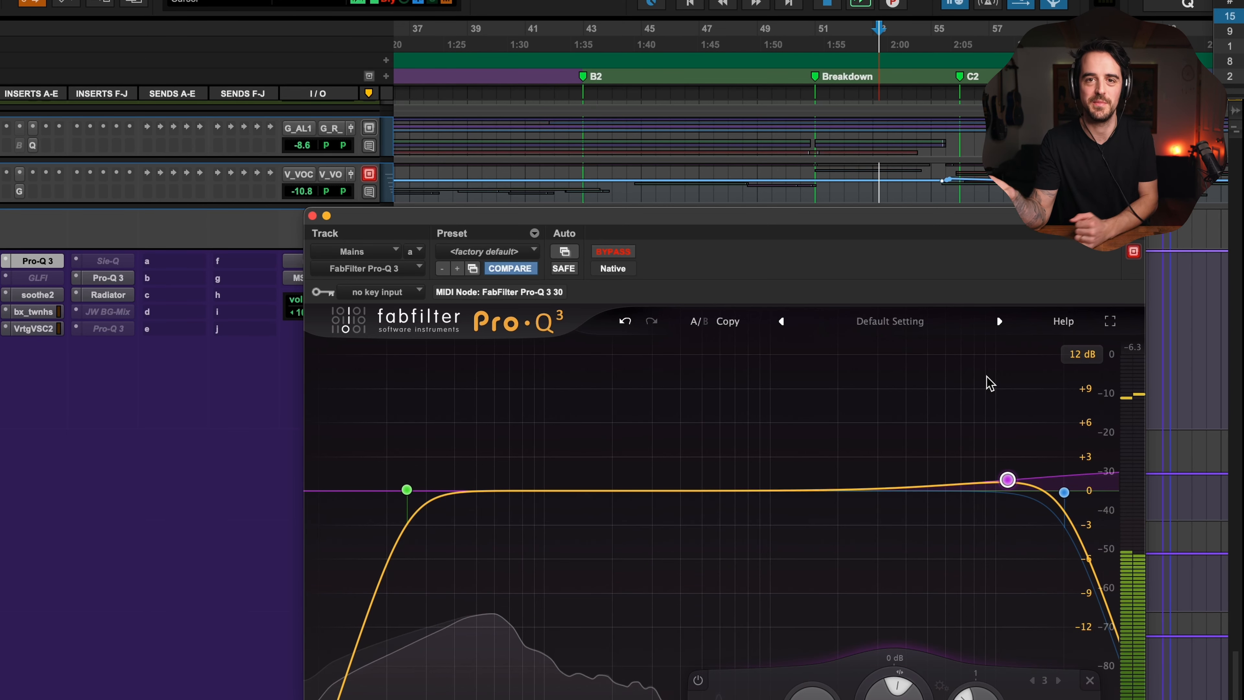